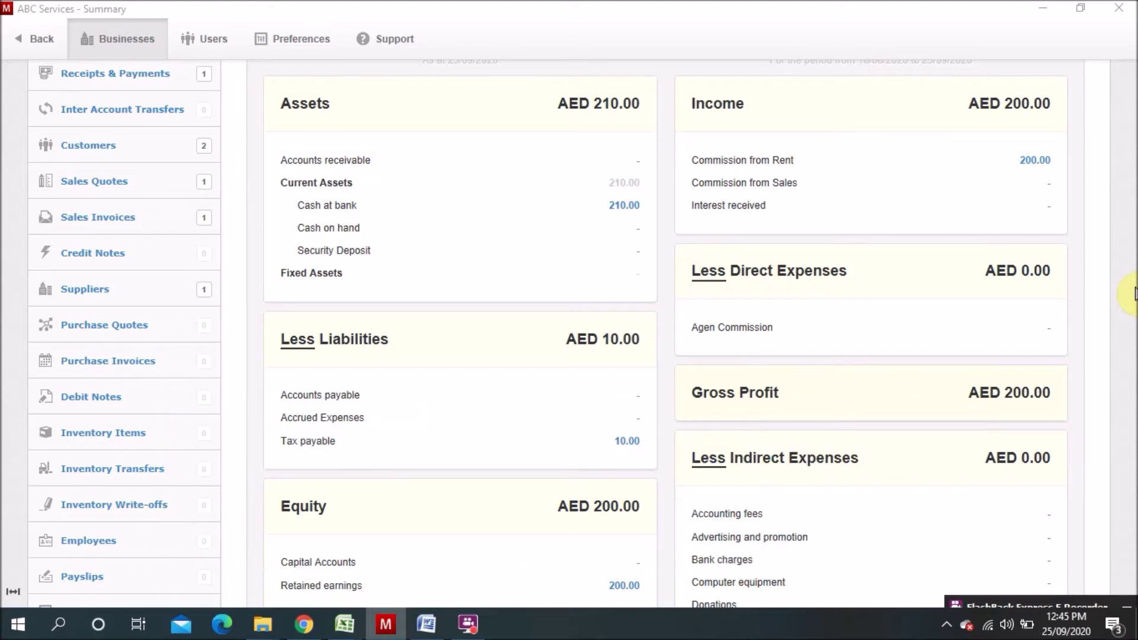
Step: Start a new fixed asset and enter the item code FUR&FIX-09-2020
{"action": "scroll", "coordinate": [1123, 356], "scroll_direction": "down", "scroll_amount": 6}
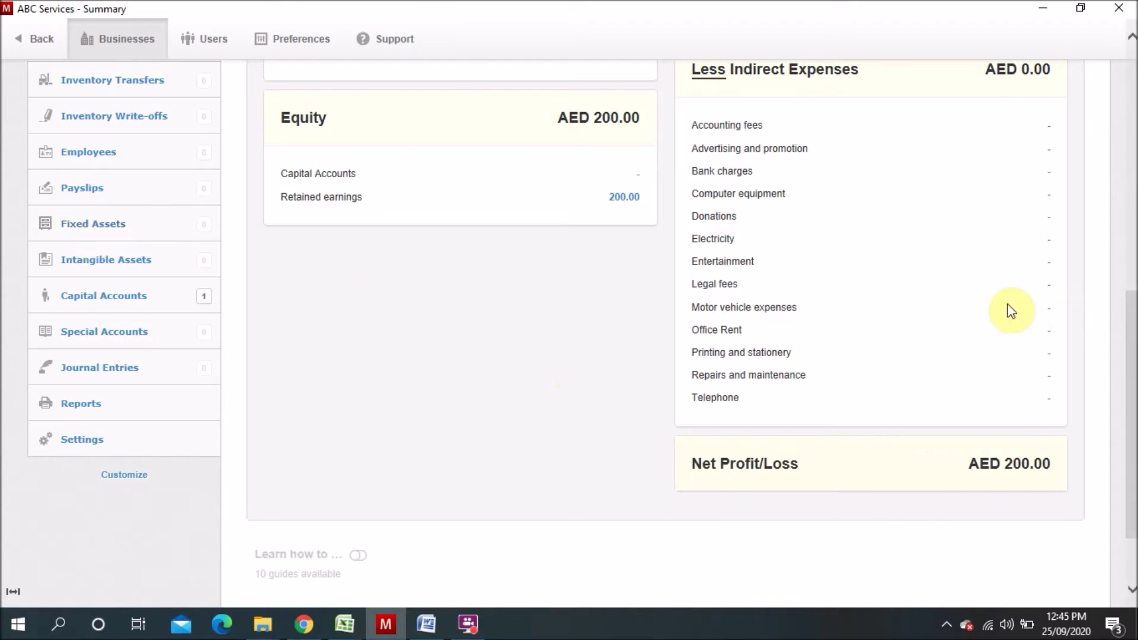
{"action": "left_click", "coordinate": [98, 231]}
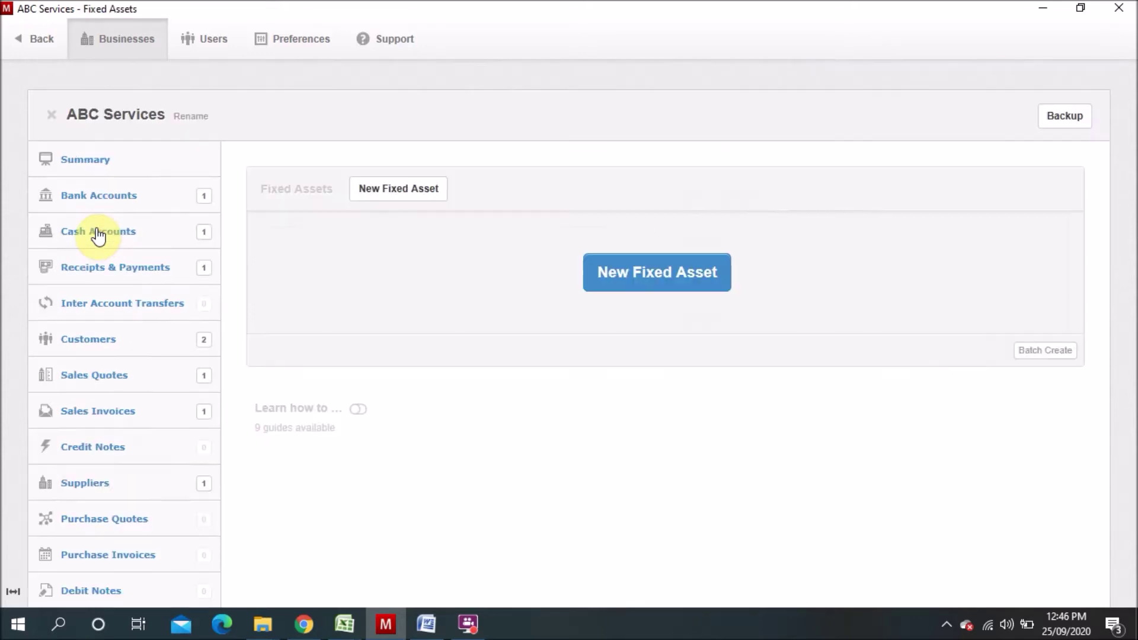
{"action": "left_click", "coordinate": [646, 282]}
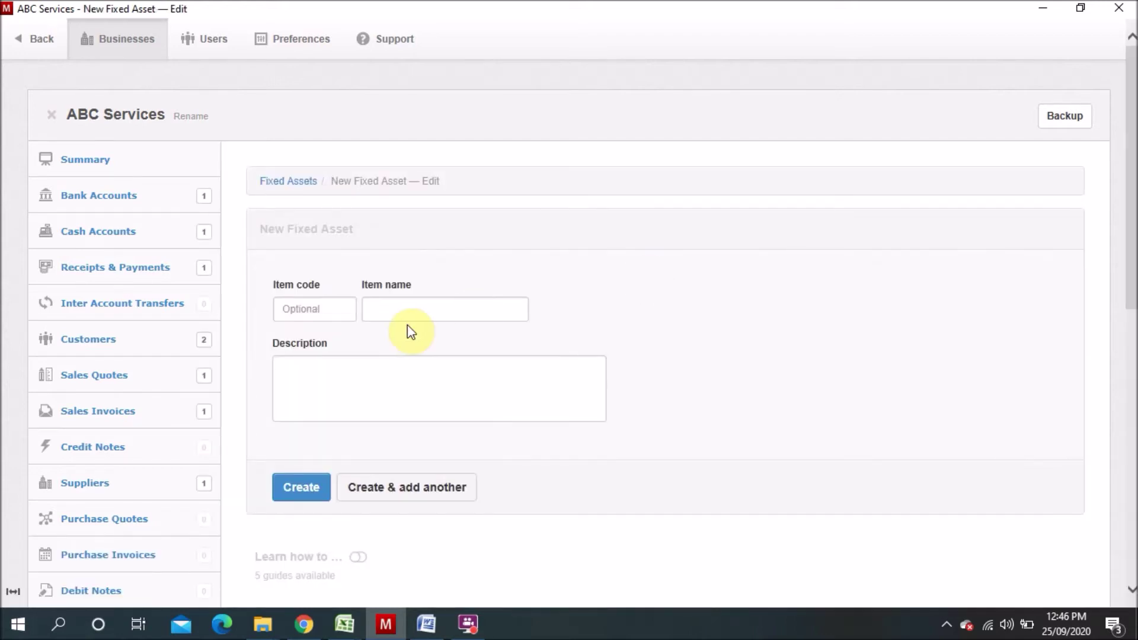
{"action": "left_click", "coordinate": [328, 308]}
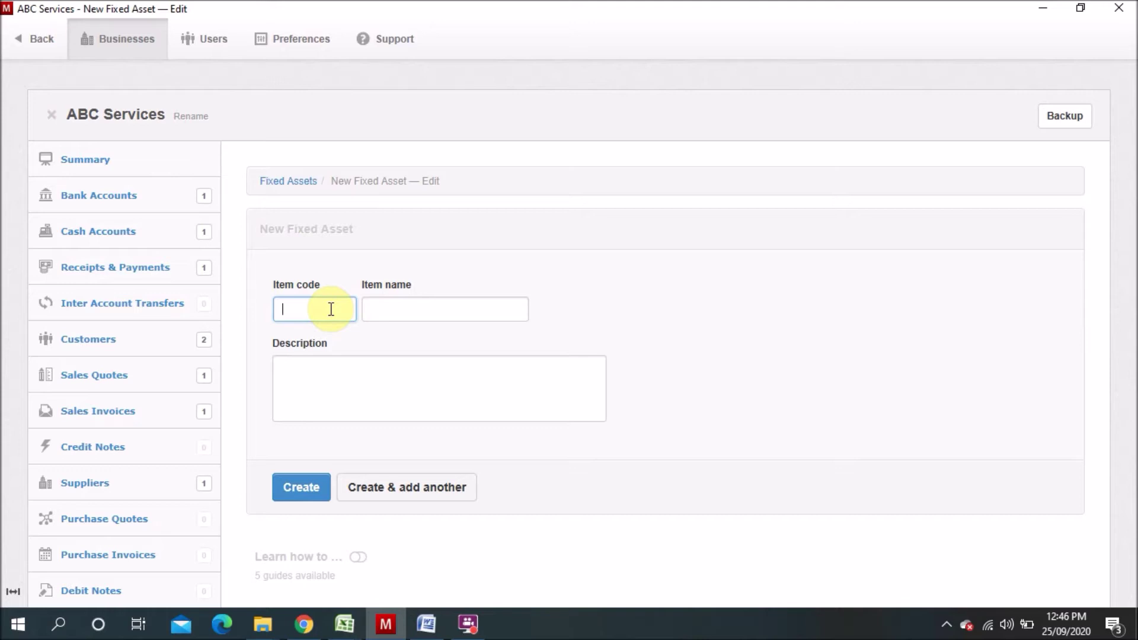
{"action": "type", "text": "FUR&FIX"}
{"action": "key", "text": "Tab"}
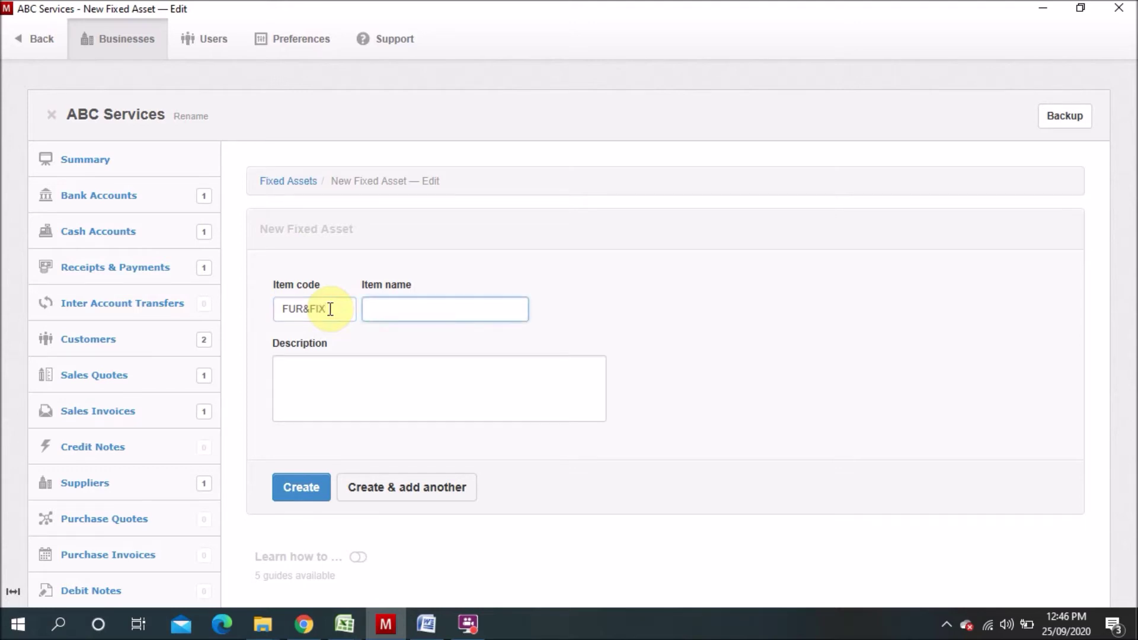
{"action": "left_click", "coordinate": [328, 310]}
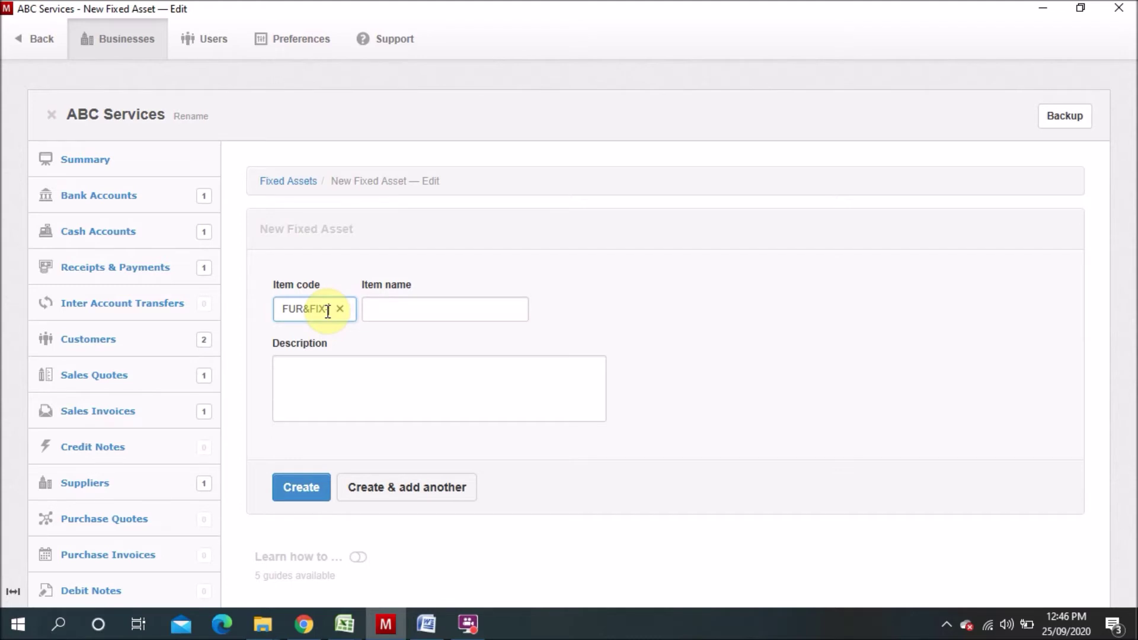
{"action": "type", "text": "-00"}
{"action": "type", "text": "-2020"}
Step: Name the asset Table, describe it as "Purchase table for Office Meeting Room", and create it
{"action": "left_click", "coordinate": [385, 307]}
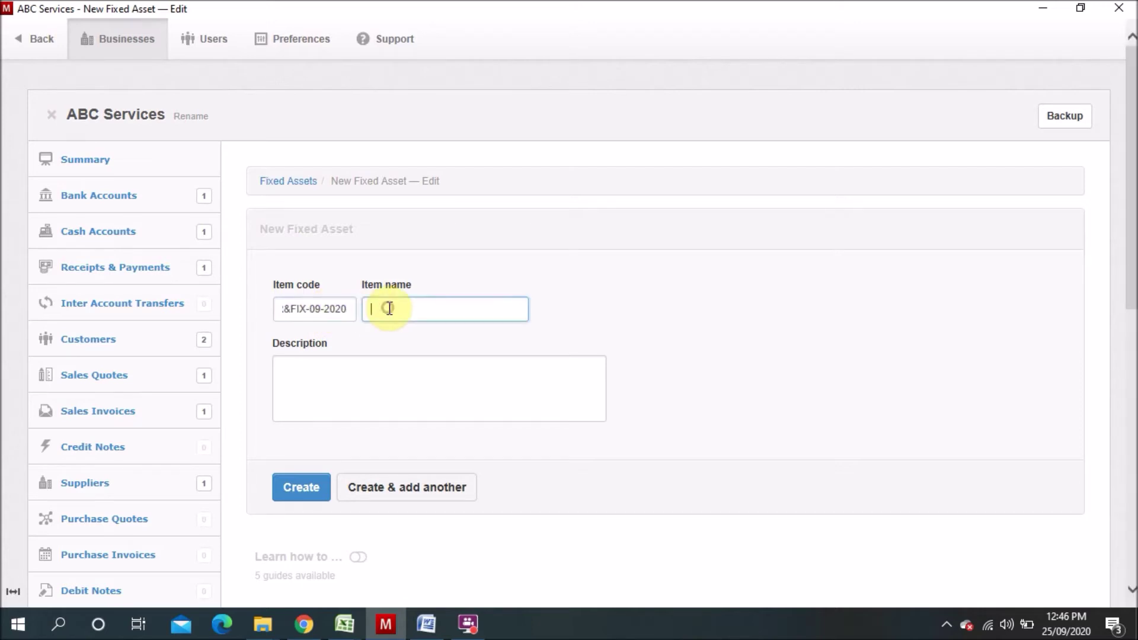
{"action": "type", "text": "Table"}
{"action": "left_click", "coordinate": [359, 409]}
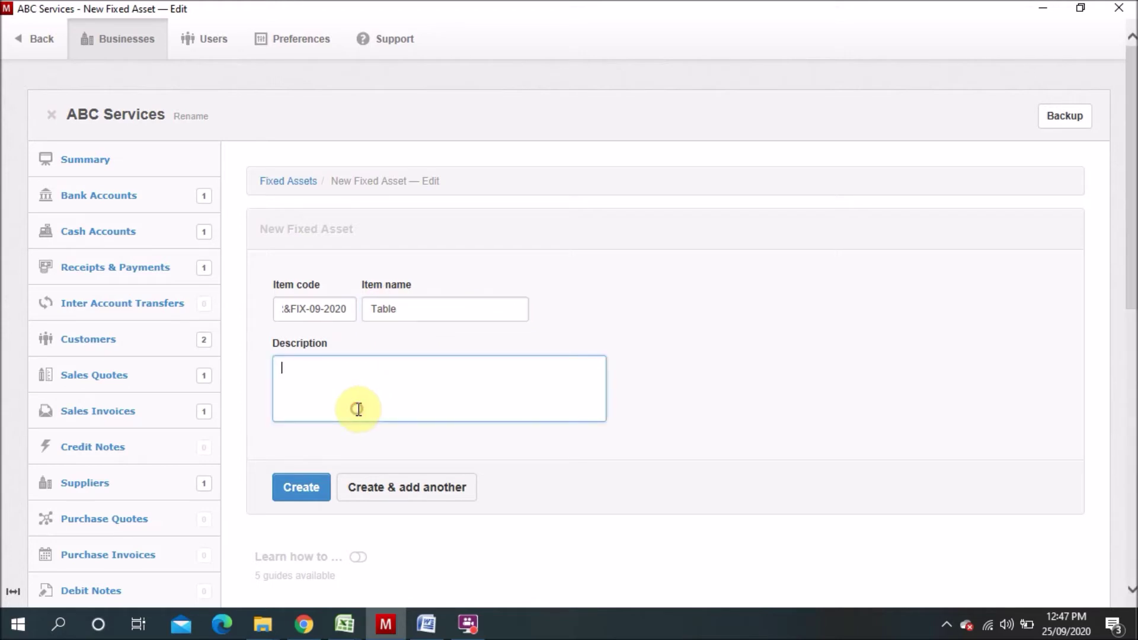
{"action": "type", "text": "Purchase tab"}
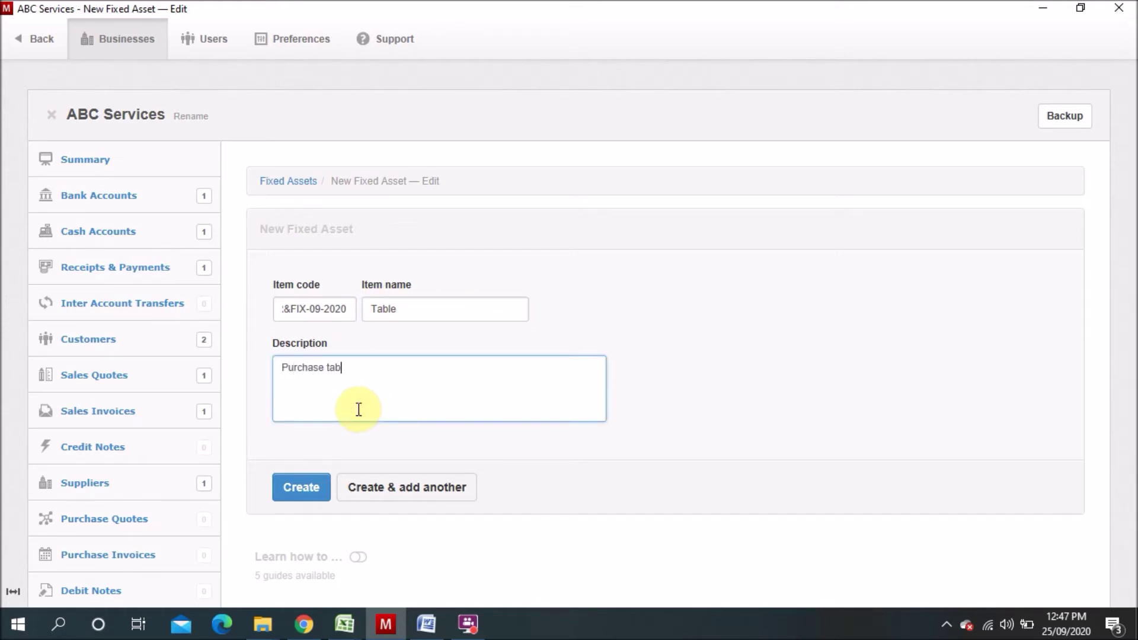
{"action": "type", "text": "le for Meeting Room"}
{"action": "left_click", "coordinate": [367, 364]}
{"action": "type", "text": "Ofice"}
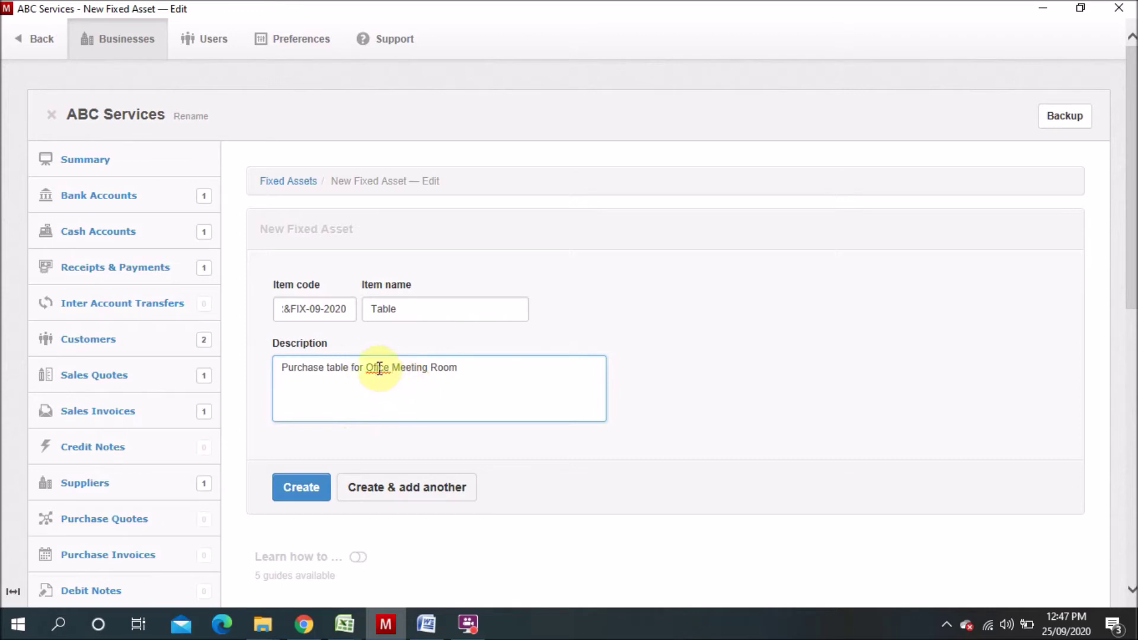
{"action": "left_click", "coordinate": [375, 367]}
{"action": "type", "text": "f"}
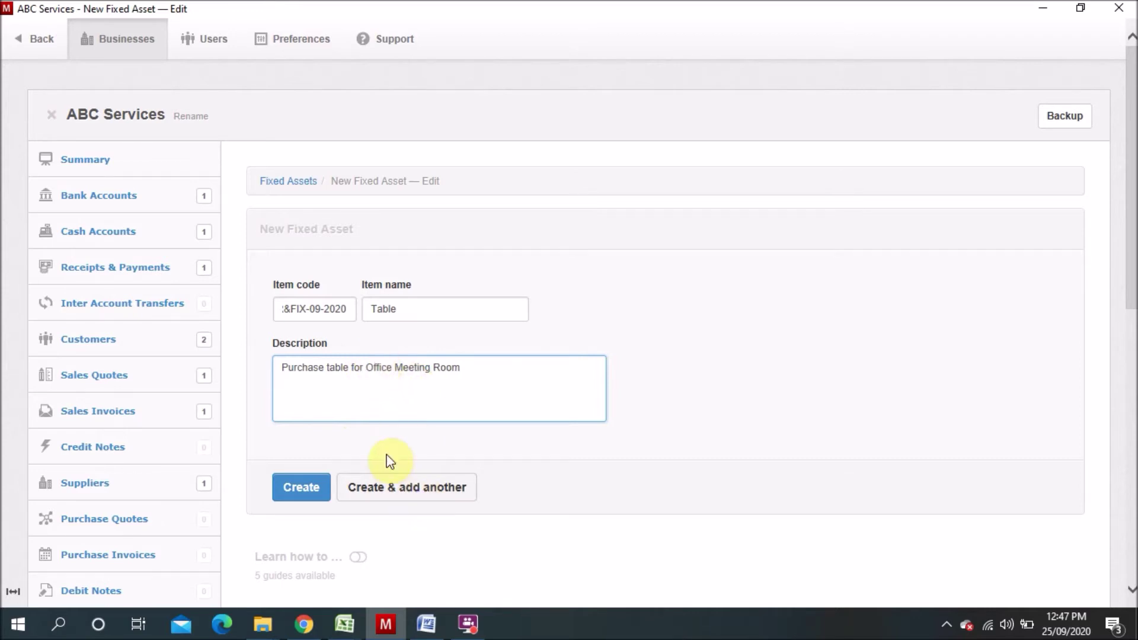
{"action": "left_click", "coordinate": [327, 488]}
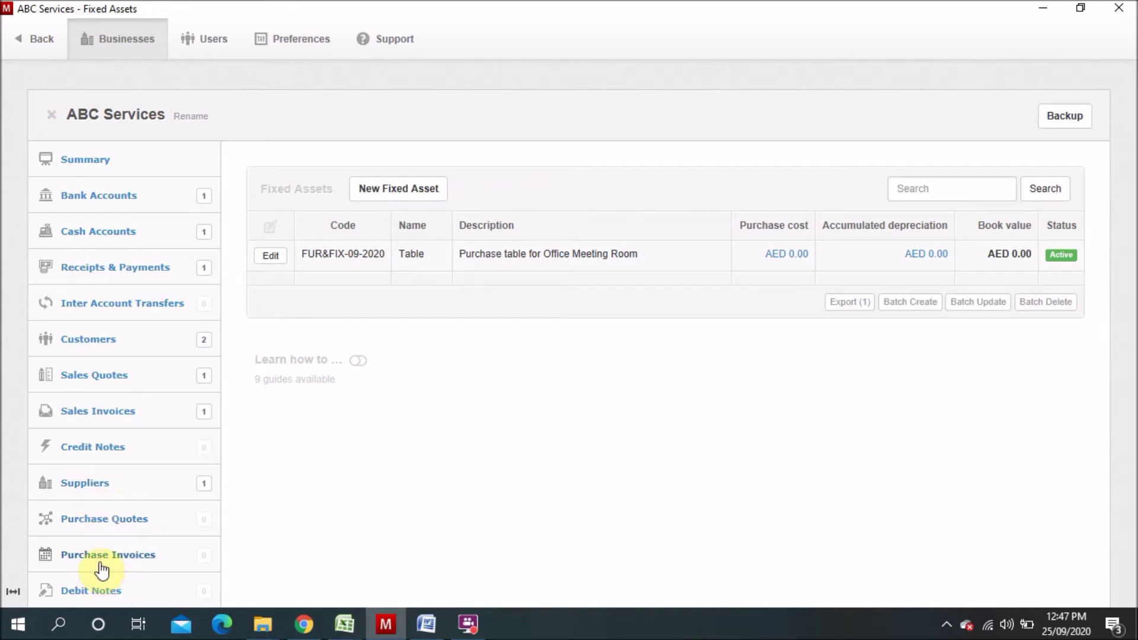
Step: Start a new payment under Receipts & Payments with the reference CPV01/09/20
{"action": "left_click", "coordinate": [89, 274]}
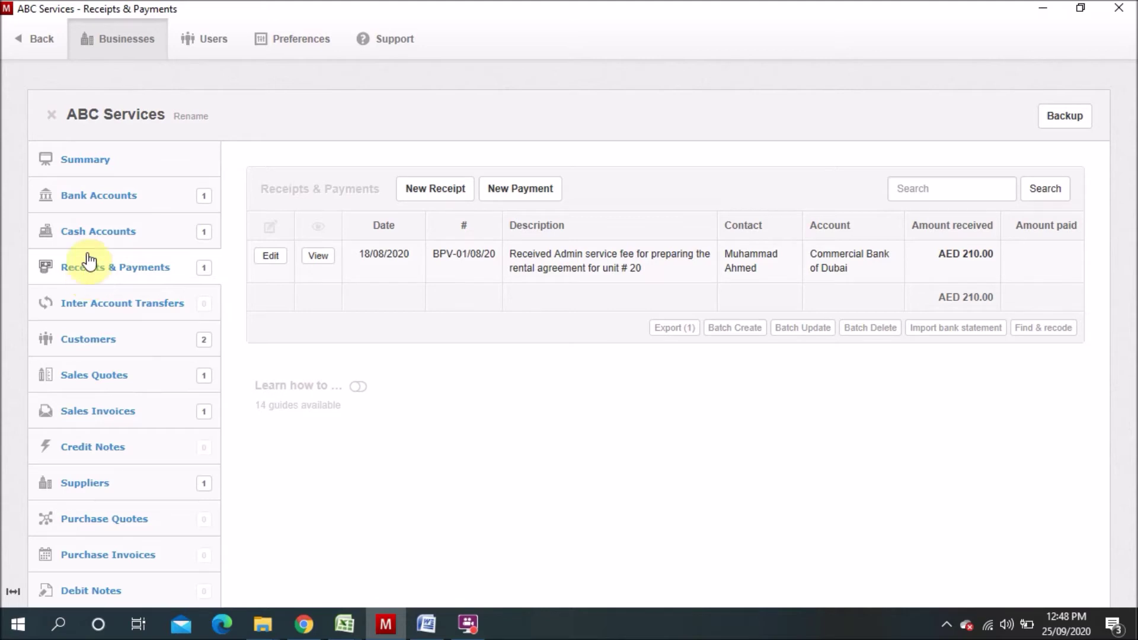
{"action": "left_click", "coordinate": [89, 171]}
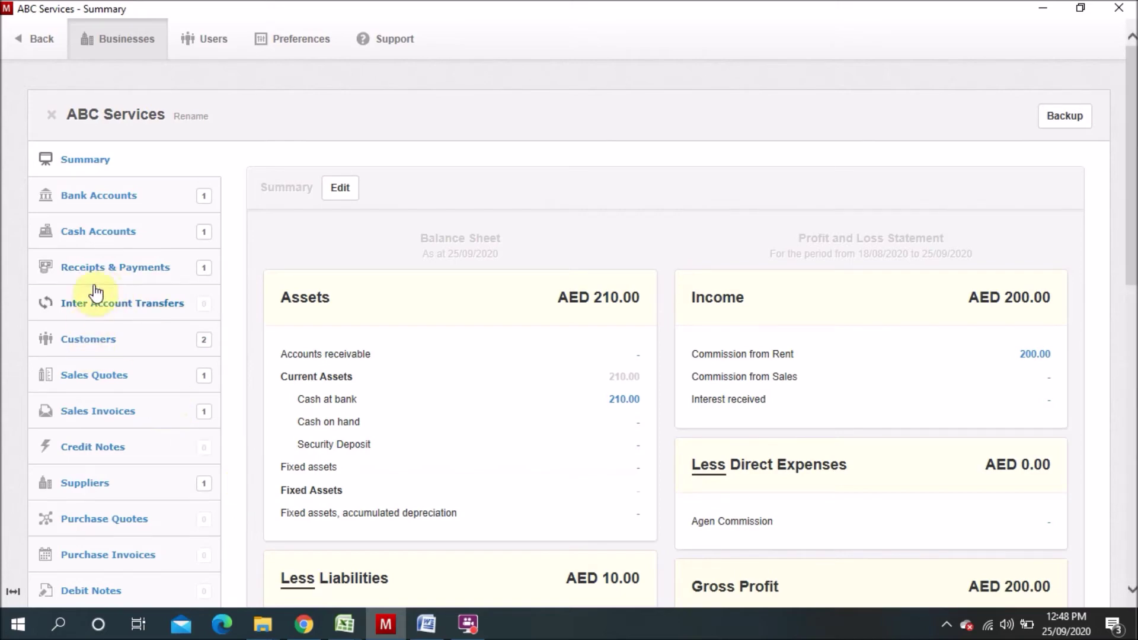
{"action": "left_click", "coordinate": [95, 267]}
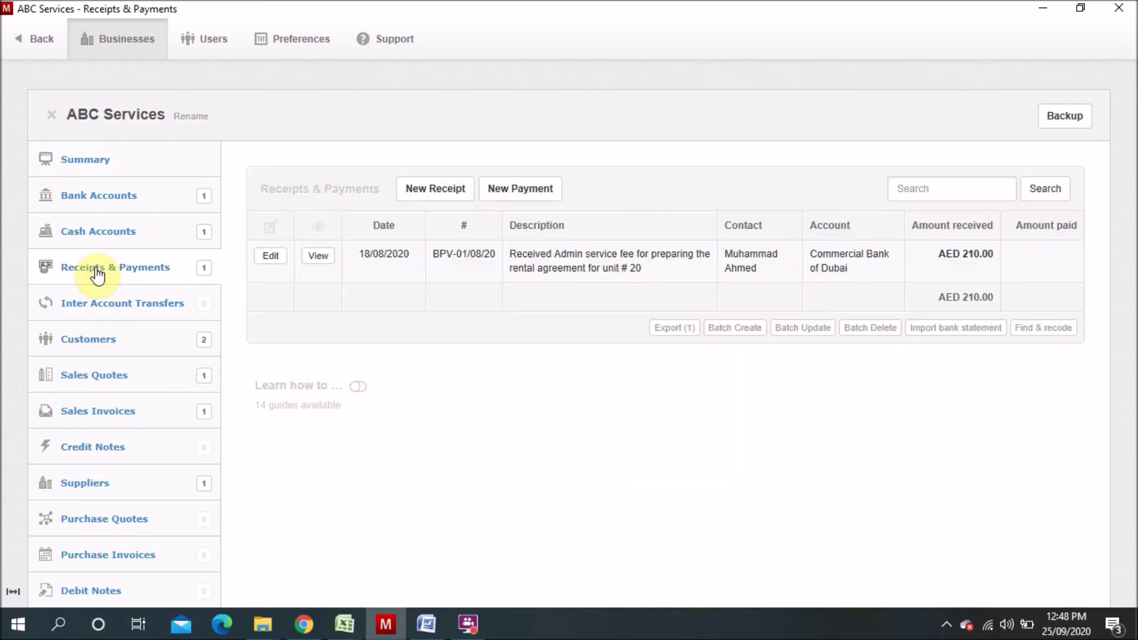
{"action": "left_click", "coordinate": [505, 205]}
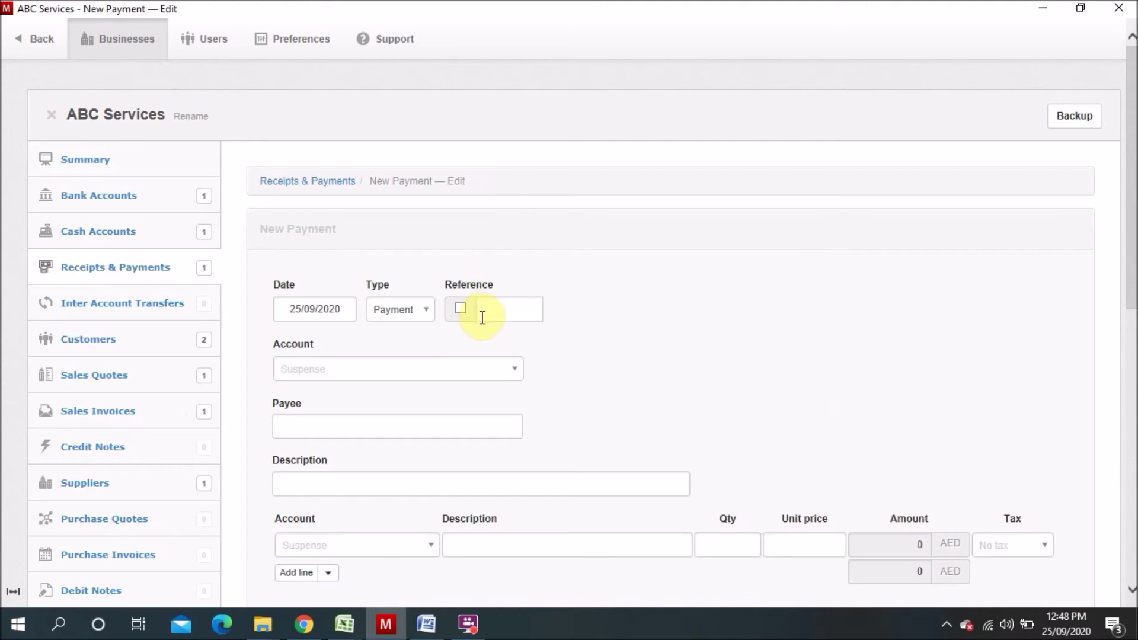
{"action": "left_click", "coordinate": [483, 315]}
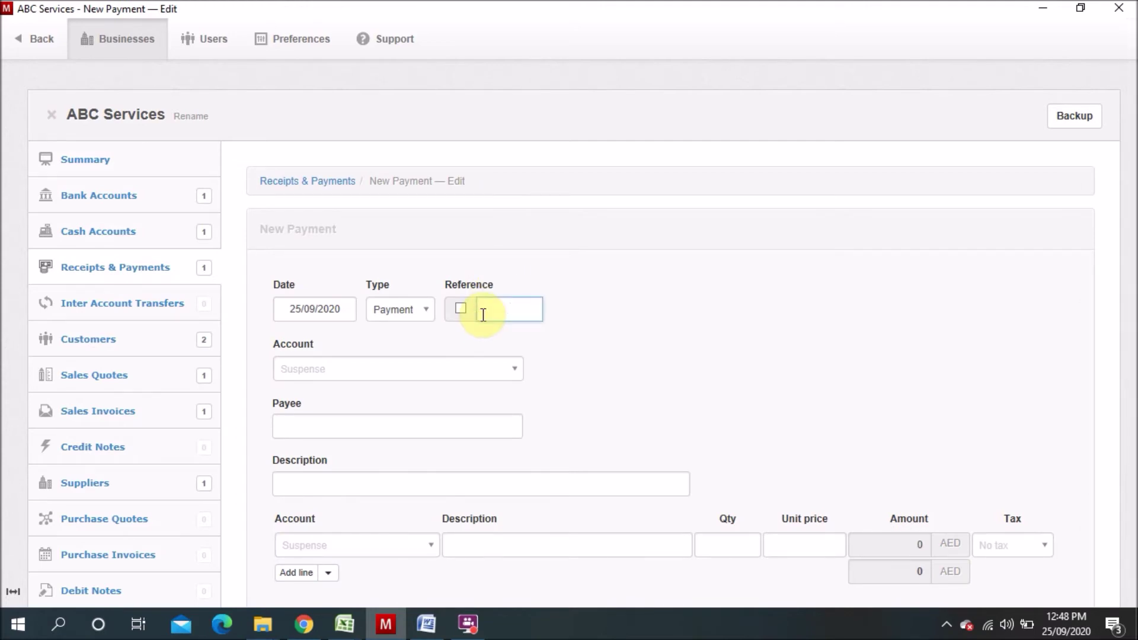
{"action": "type", "text": "CPV"}
{"action": "type", "text": "01/02"}
{"action": "key", "text": "BackSpace"}
{"action": "type", "text": "9/20"}
Step: Choose the petty cash account as the account the payment is made from
{"action": "left_click", "coordinate": [418, 376]}
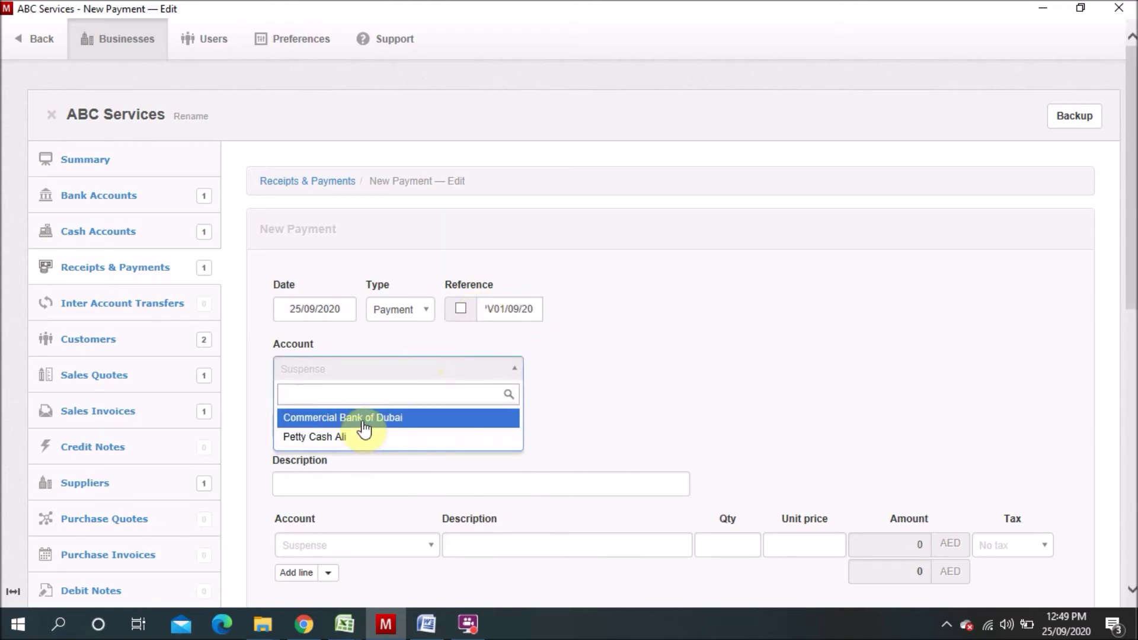
{"action": "left_click", "coordinate": [363, 422]}
{"action": "left_click", "coordinate": [498, 369]}
{"action": "left_click", "coordinate": [511, 370]}
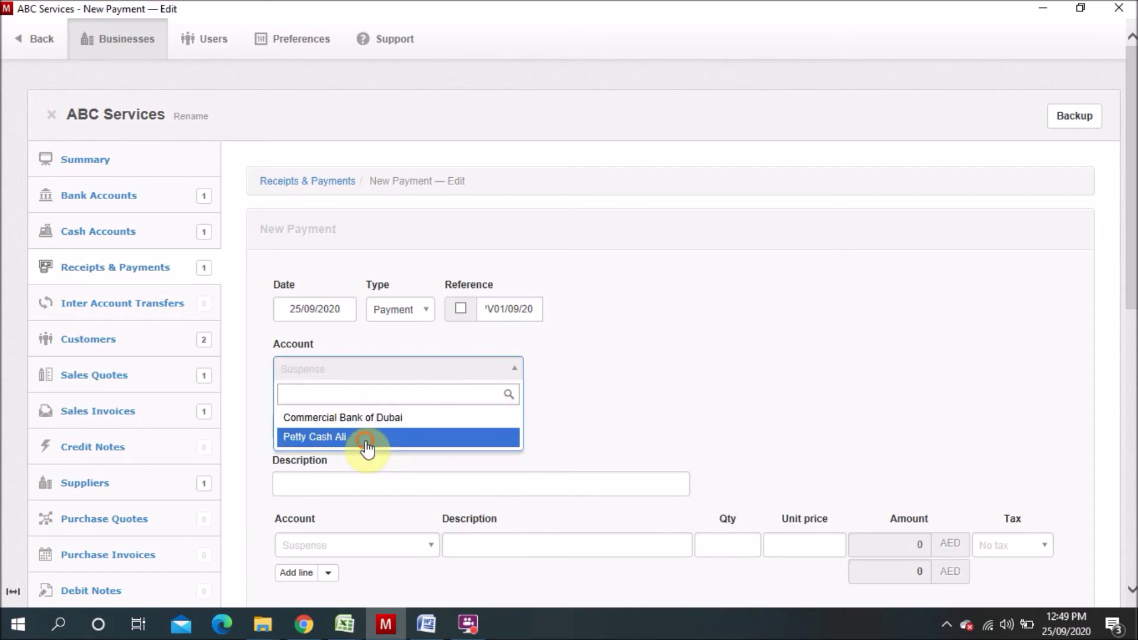
{"action": "left_click", "coordinate": [365, 438]}
Step: Enter XYZ Furniture Company as the payee
{"action": "left_click", "coordinate": [371, 430]}
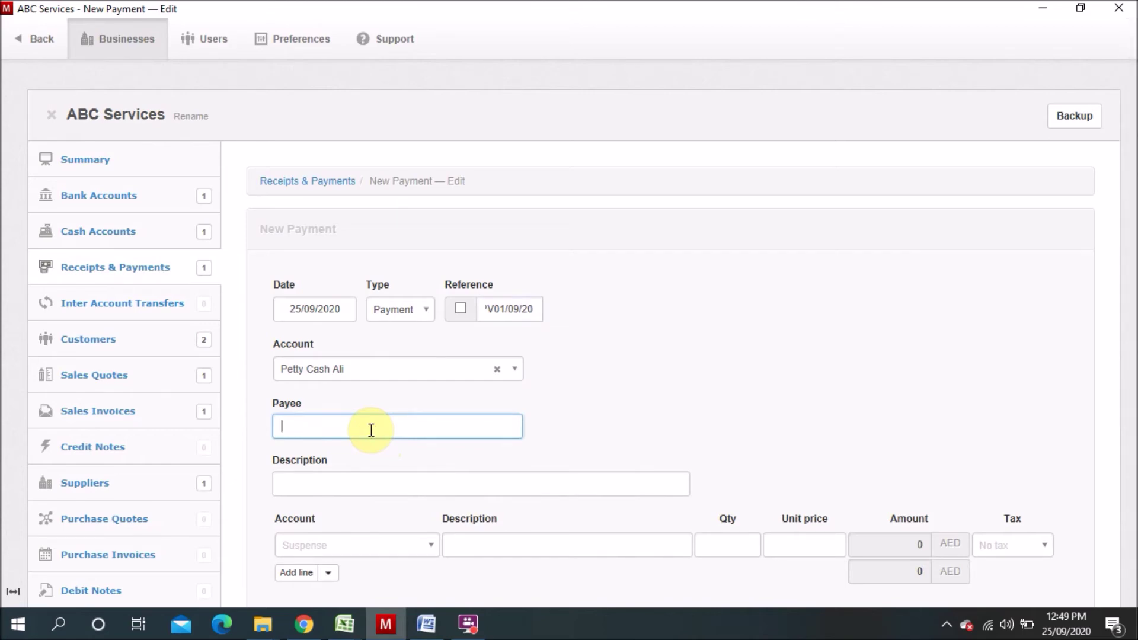
{"action": "type", "text": "XYZ Company"}
{"action": "left_click", "coordinate": [302, 425]}
{"action": "type", "text": "Furniture"}
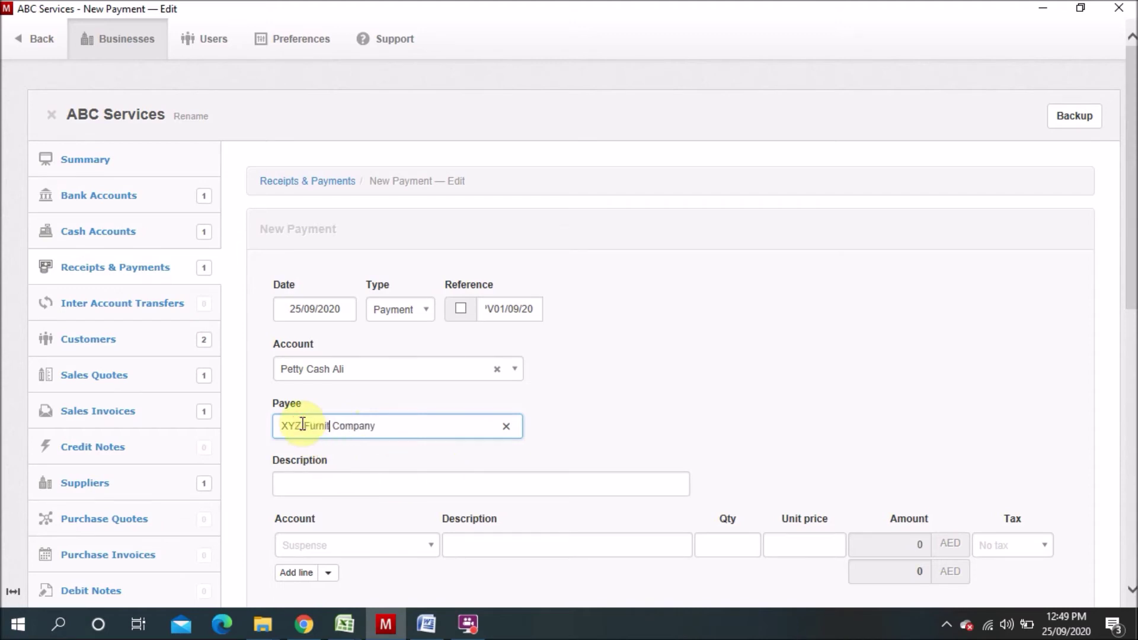
{"action": "left_click", "coordinate": [595, 442]}
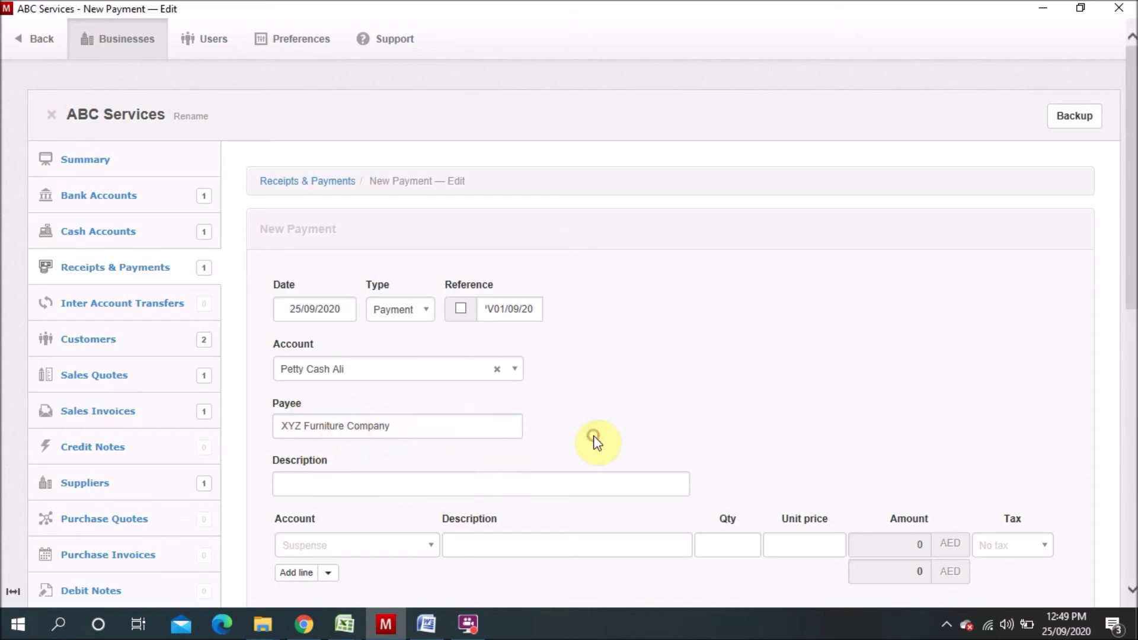
Step: Describe the payment as "Purchase table for meeting room through inv# 120 dated 25/09/20"
{"action": "scroll", "coordinate": [595, 441], "scroll_direction": "down", "scroll_amount": 3}
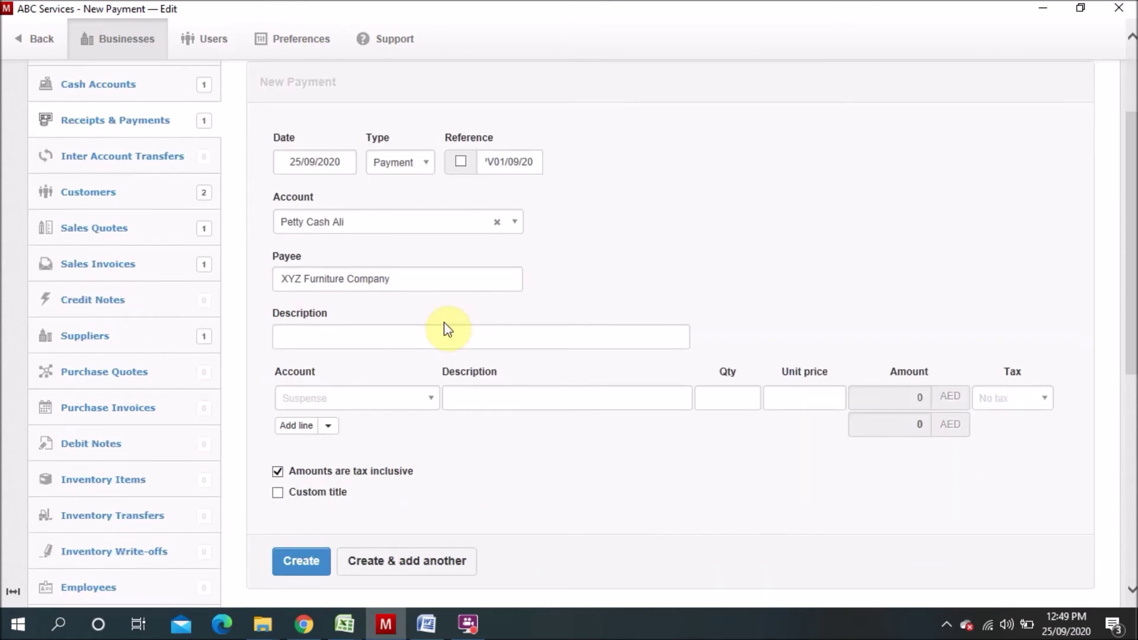
{"action": "left_click", "coordinate": [440, 332]}
{"action": "type", "text": "Purchase table for m"}
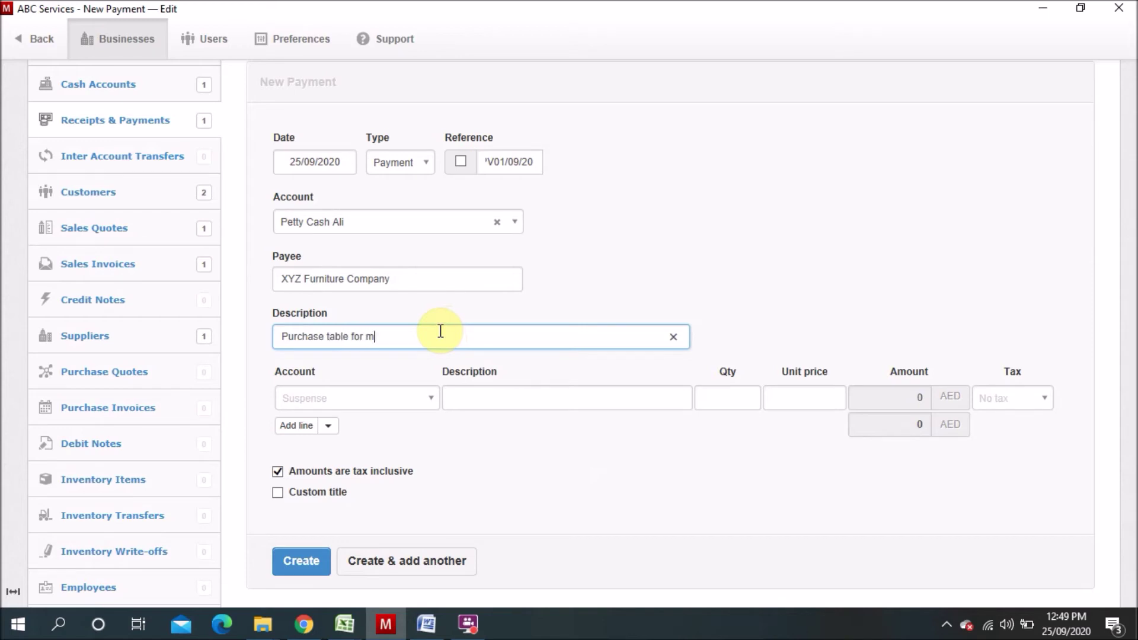
{"action": "type", "text": "eeting t"}
{"action": "key", "text": "BackSpace"}
{"action": "type", "text": "room through inv# 120"}
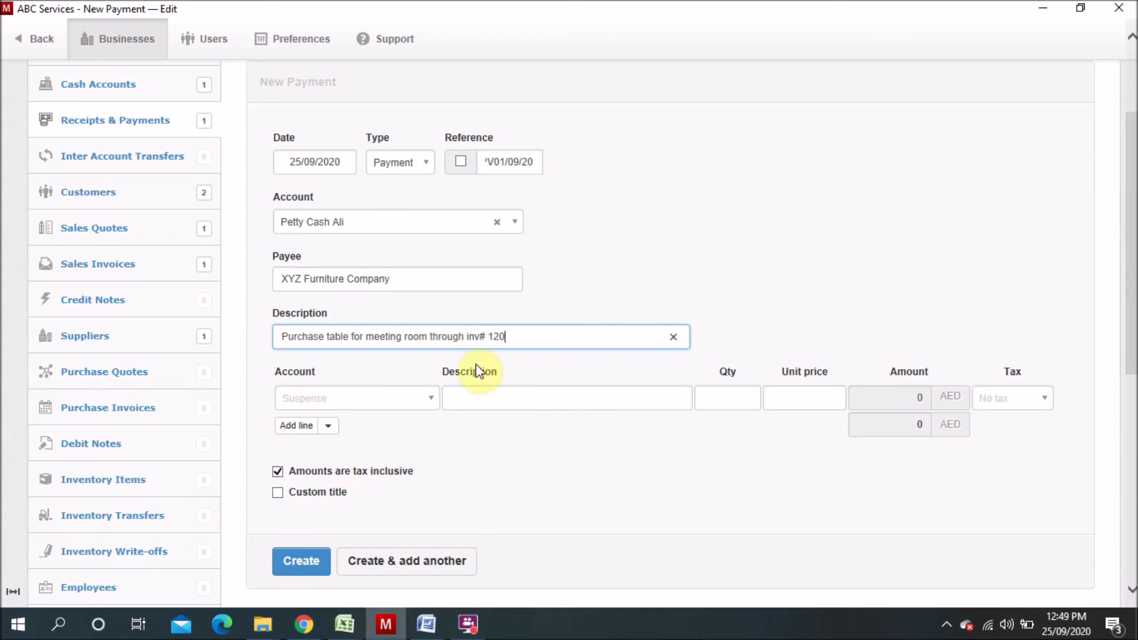
{"action": "type", "text": " dated 25/09/20"}
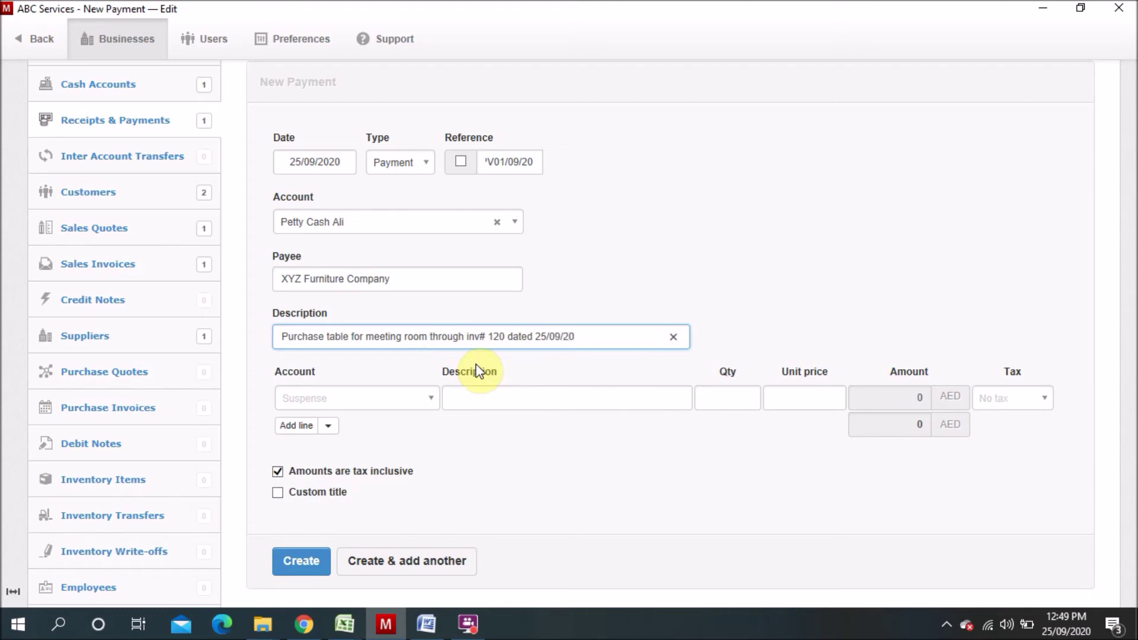
Step: Copy the payment description into the description of the first line item
{"action": "key", "text": "ctrl+a"}
{"action": "key", "text": "ctrl+c"}
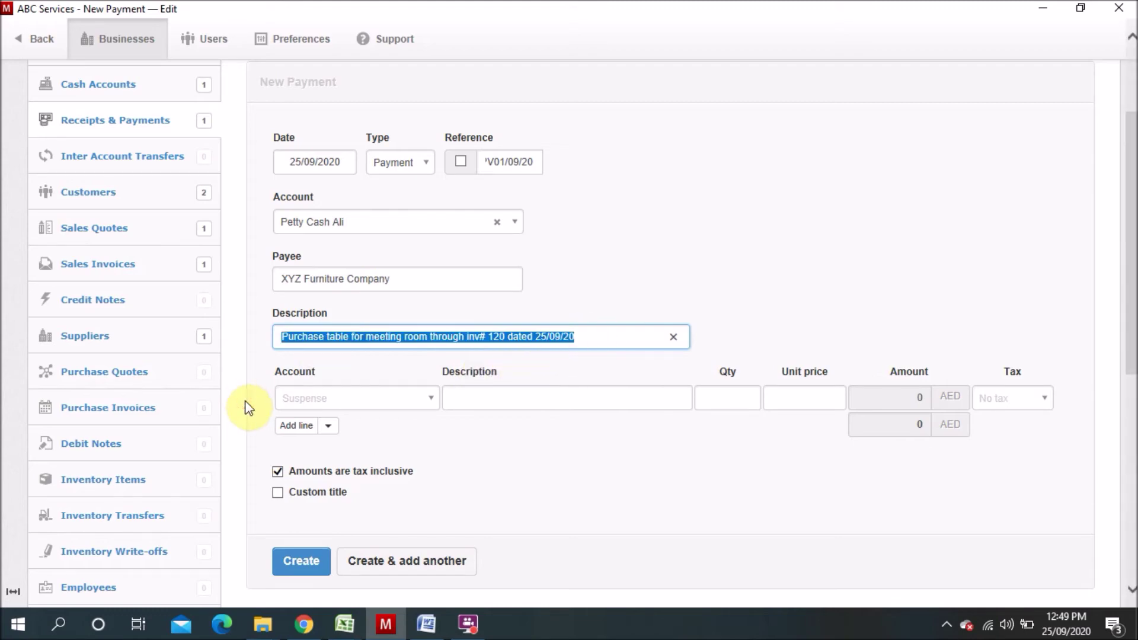
{"action": "left_click", "coordinate": [510, 394]}
{"action": "key", "text": "ctrl+v"}
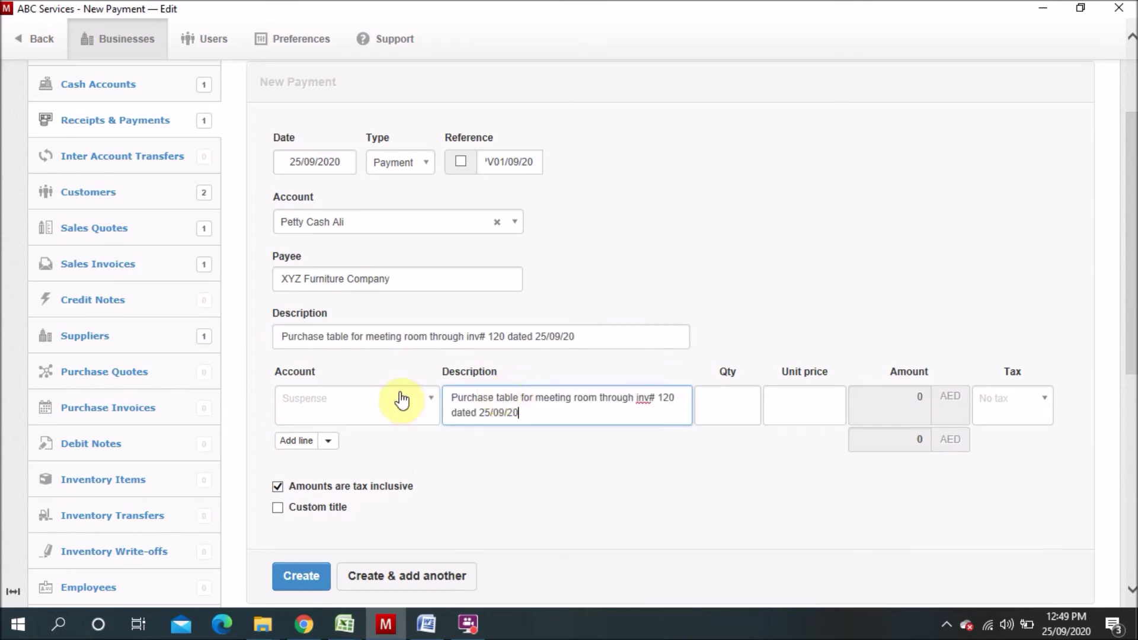
Step: Allocate the line item to the Fixed assets account and the asset FUR&FIX-09-2020 - Table
{"action": "left_click", "coordinate": [433, 405]}
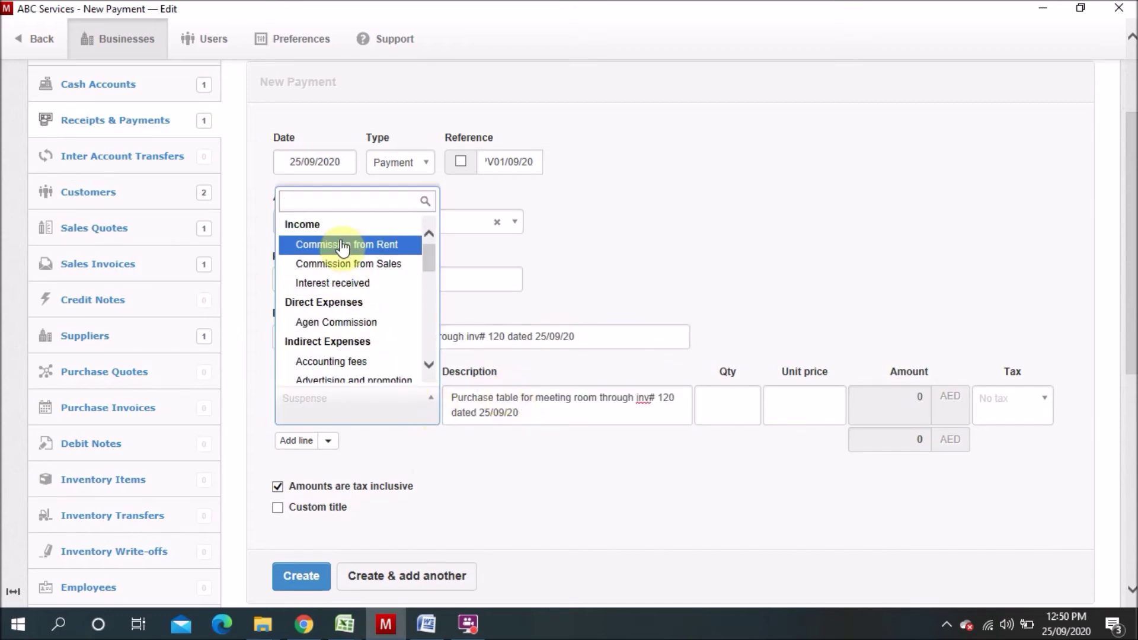
{"action": "type", "text": "fixe"}
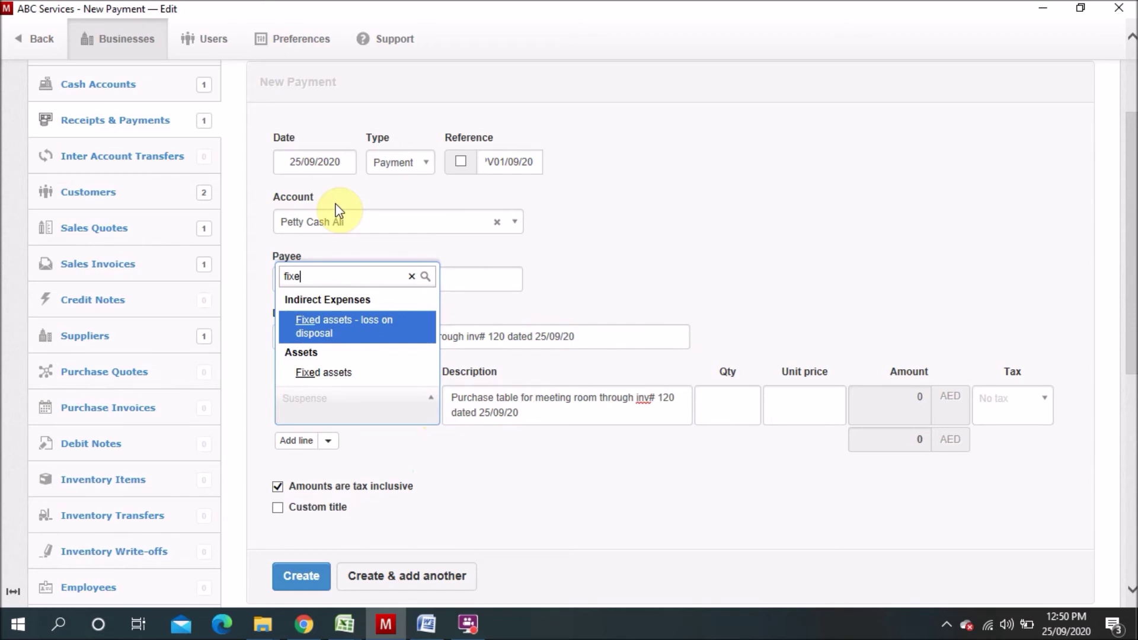
{"action": "left_click", "coordinate": [335, 377]}
{"action": "left_click", "coordinate": [511, 403]}
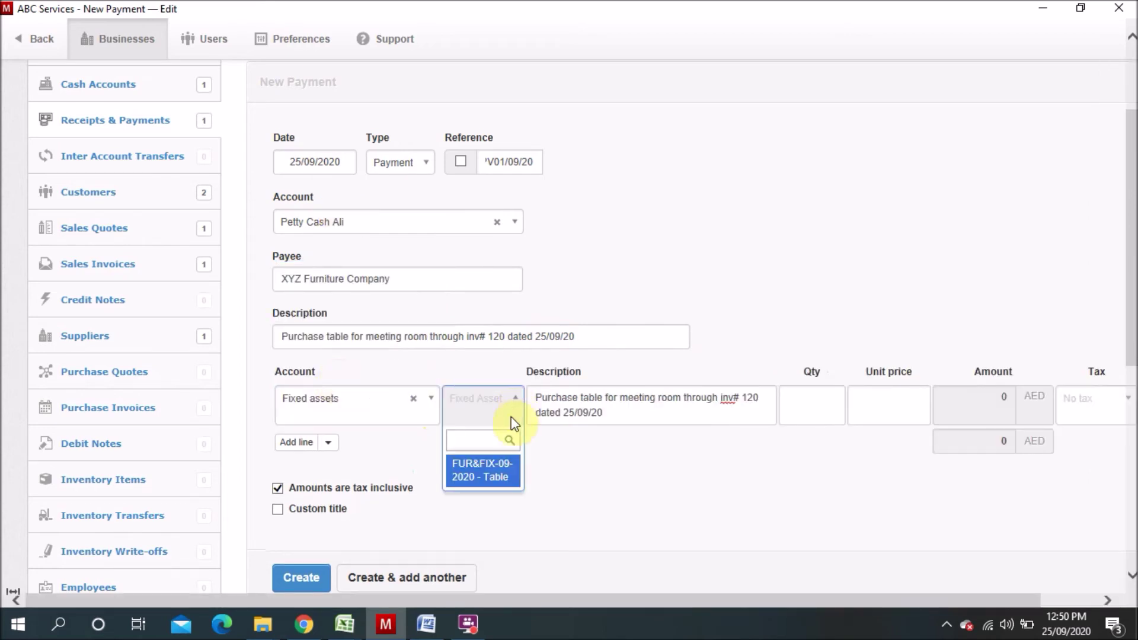
{"action": "left_click", "coordinate": [494, 480]}
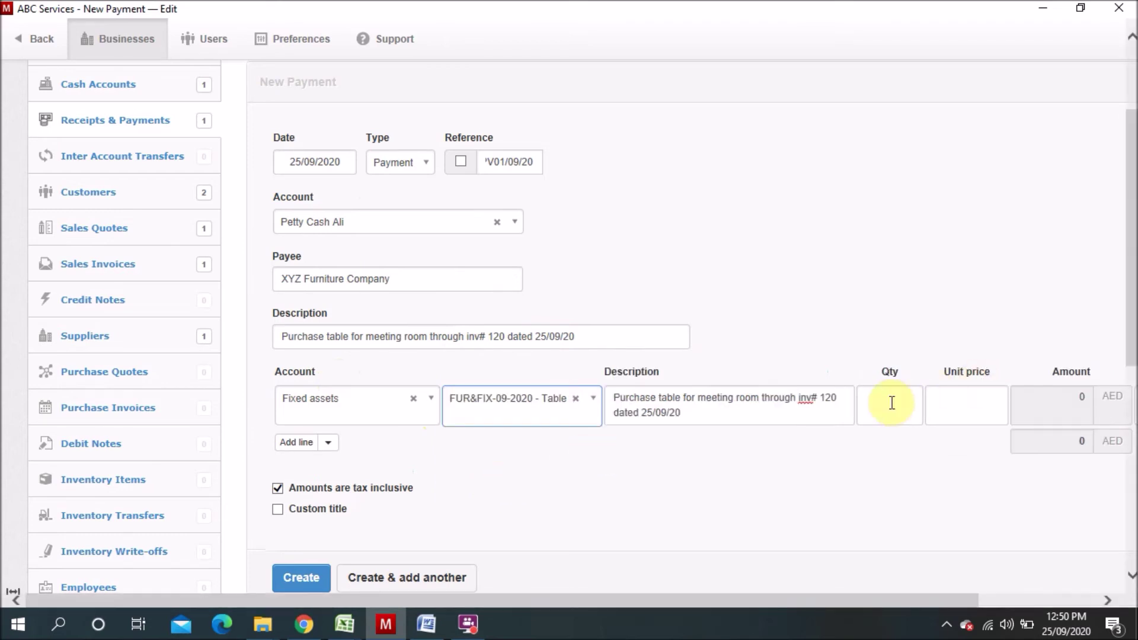
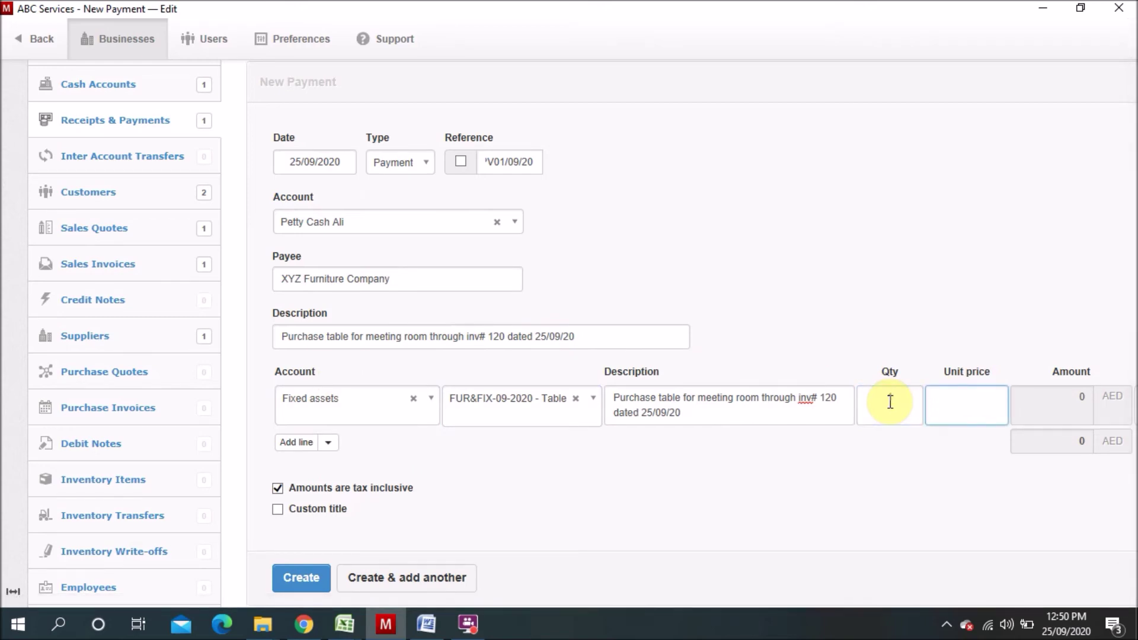
Step: Set the line item's quantity to 1 and its unit price to 200
{"action": "type", "text": "200"}
{"action": "key", "text": "Tab"}
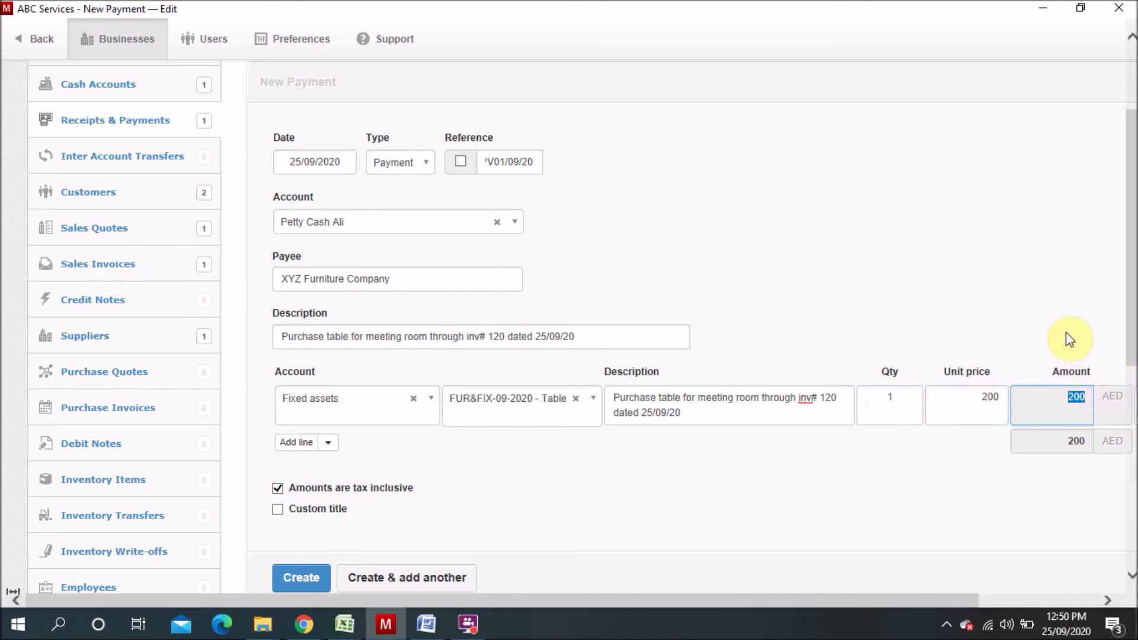
{"action": "left_click_drag", "start_coordinate": [953, 503], "coordinate": [913, 587]}
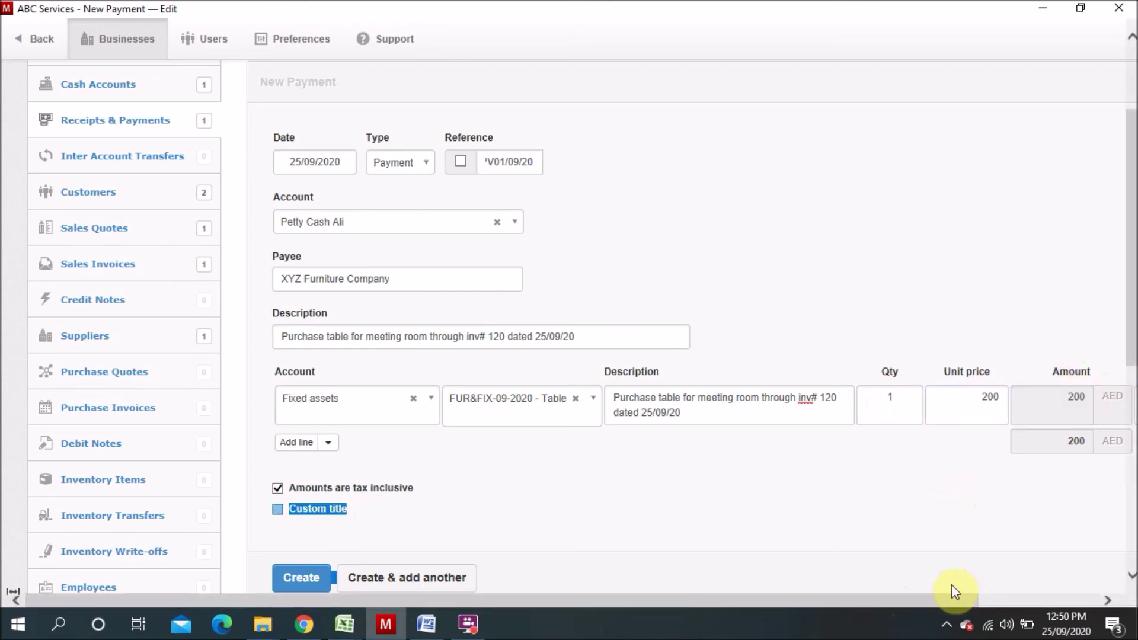
Step: Create the payment with Standard Rated Supplies tax on the line item and the amounts set as not tax inclusive
{"action": "left_click", "coordinate": [1060, 597]}
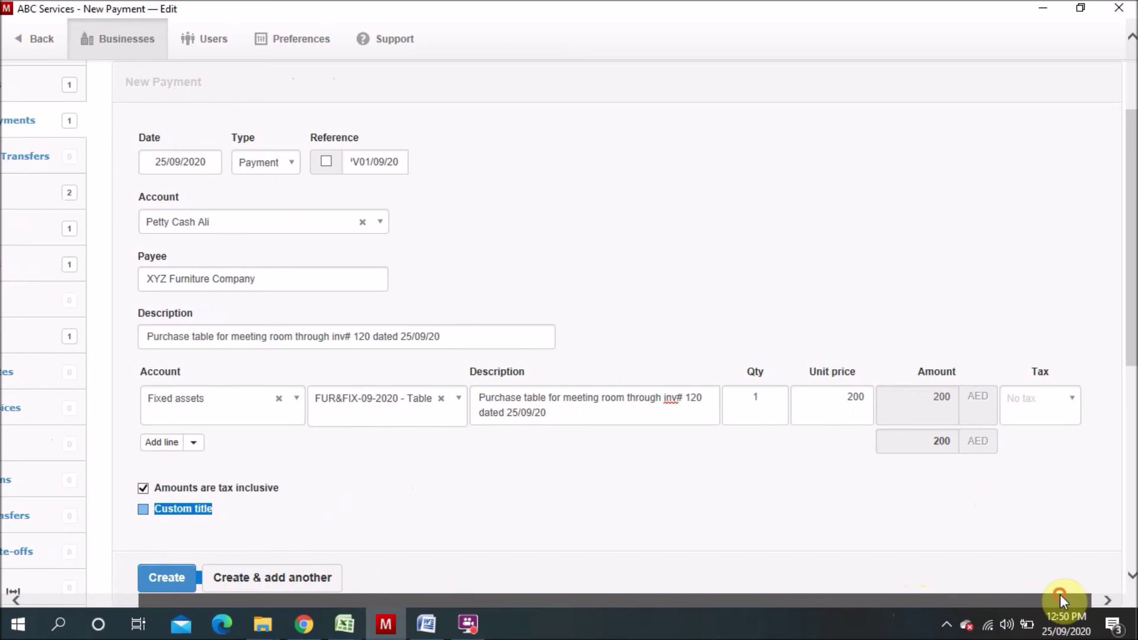
{"action": "left_click", "coordinate": [1073, 398]}
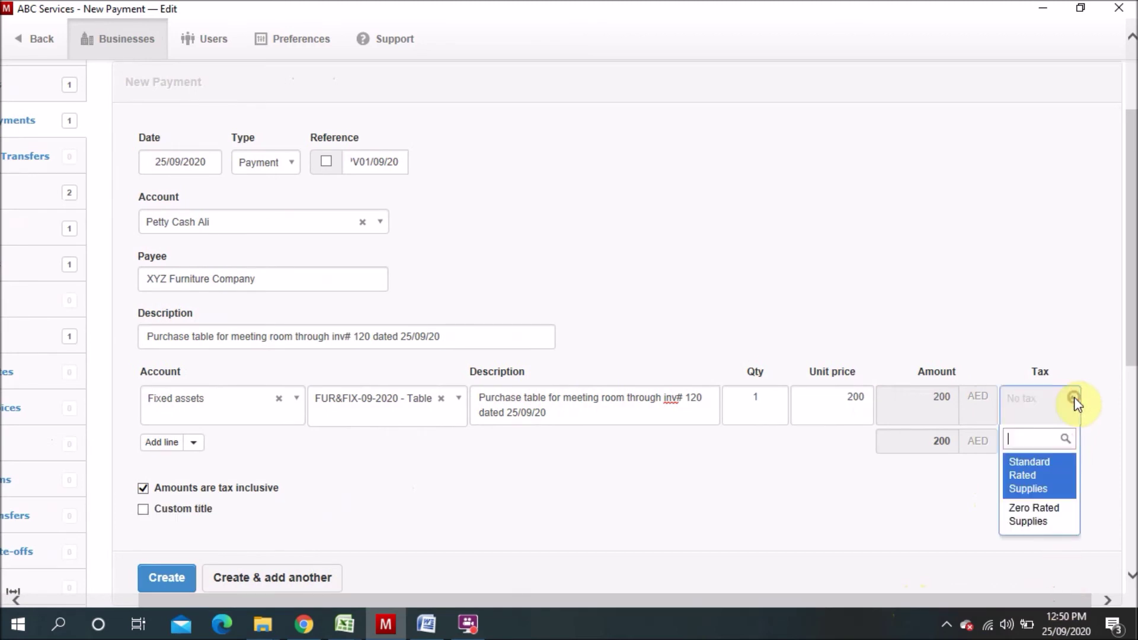
{"action": "left_click", "coordinate": [1030, 482]}
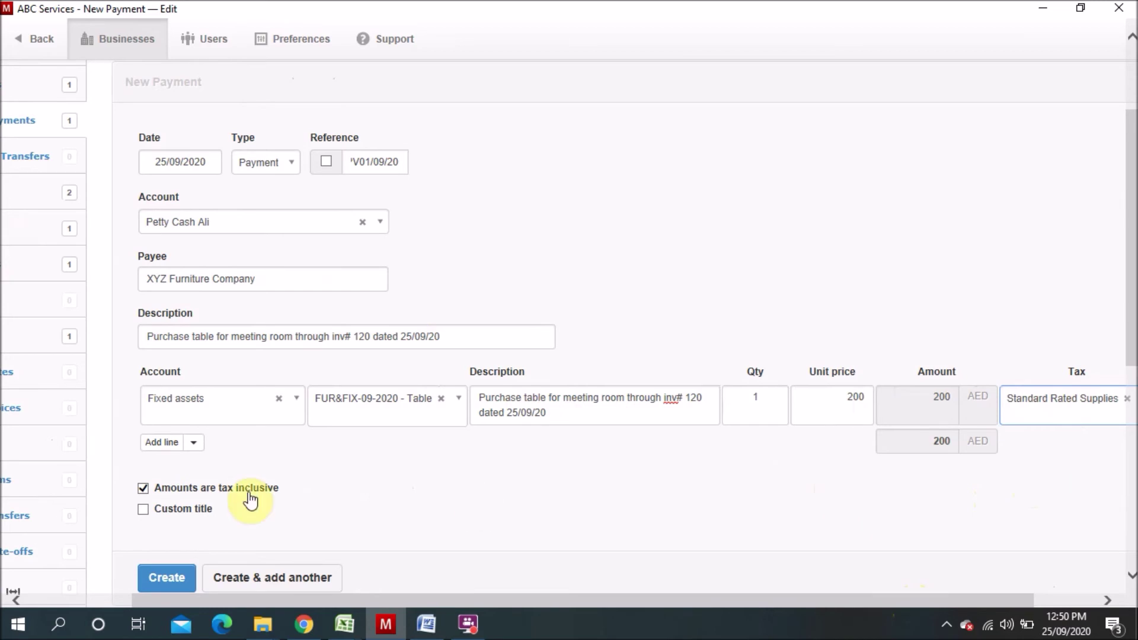
{"action": "left_click", "coordinate": [143, 488]}
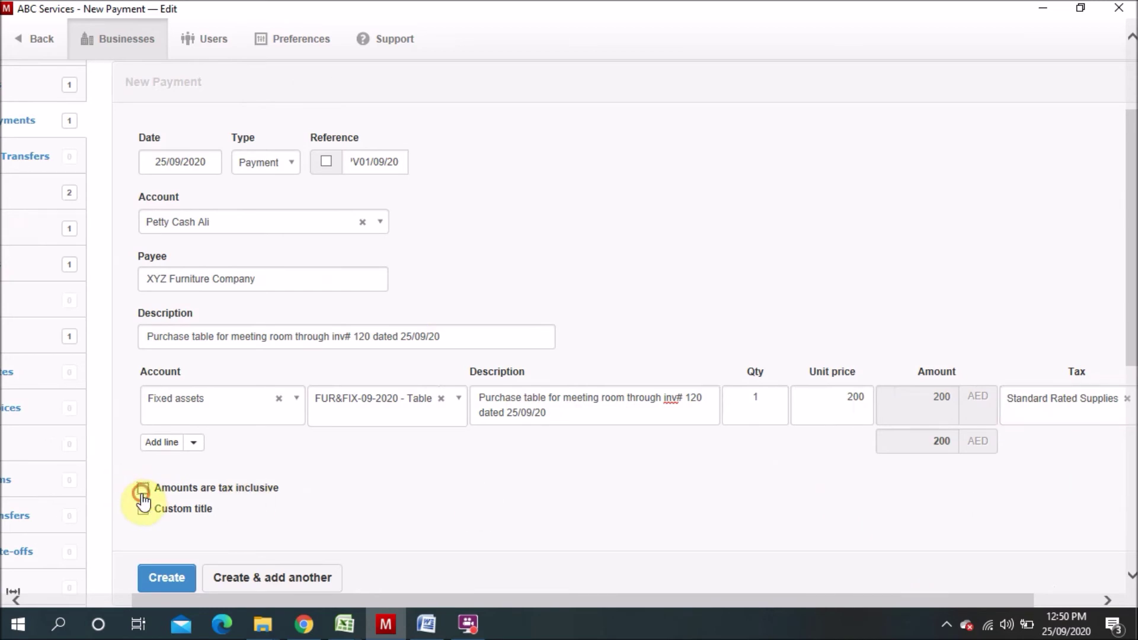
{"action": "left_click", "coordinate": [158, 573]}
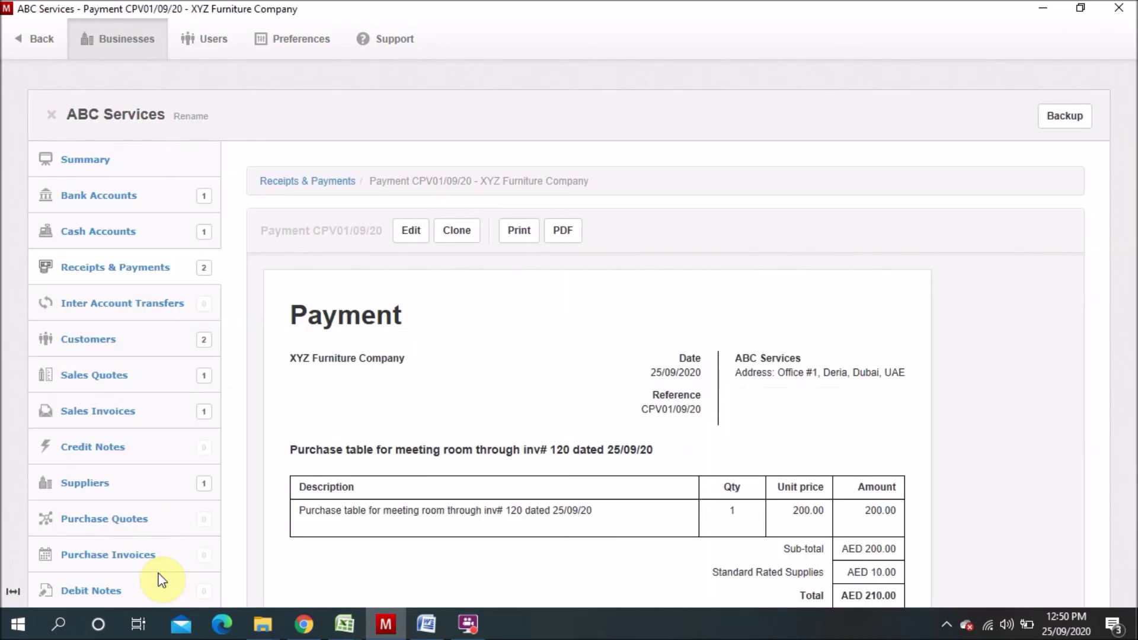
Step: Review the created payment's line item, tax and total
{"action": "left_click_drag", "start_coordinate": [1131, 233], "coordinate": [1132, 383]}
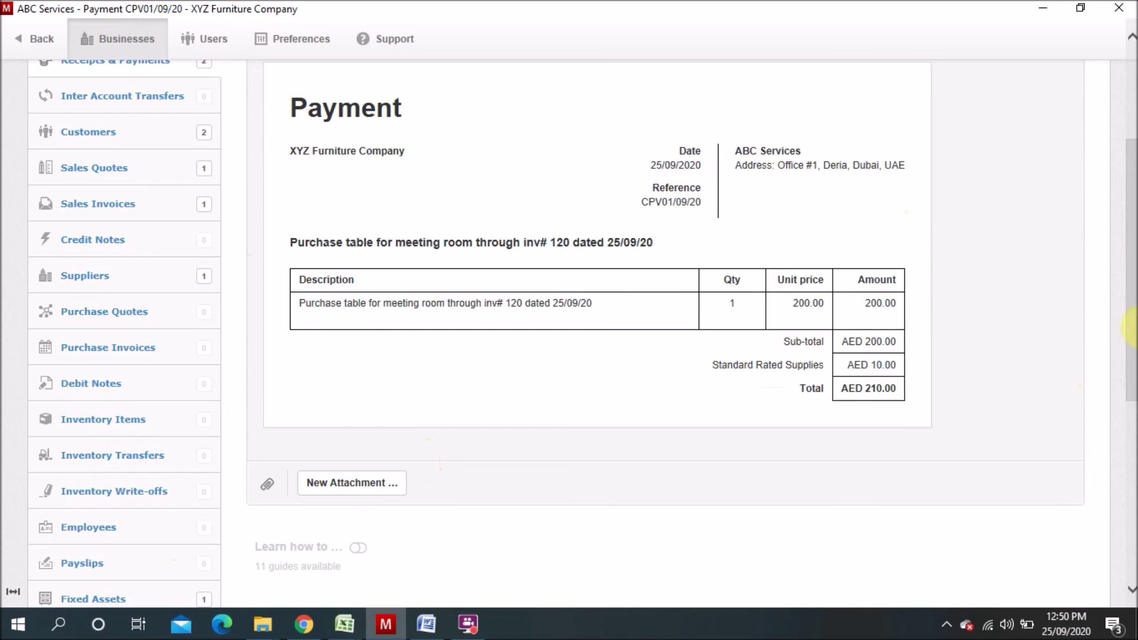
{"action": "left_click_drag", "start_coordinate": [1131, 326], "coordinate": [1133, 231]}
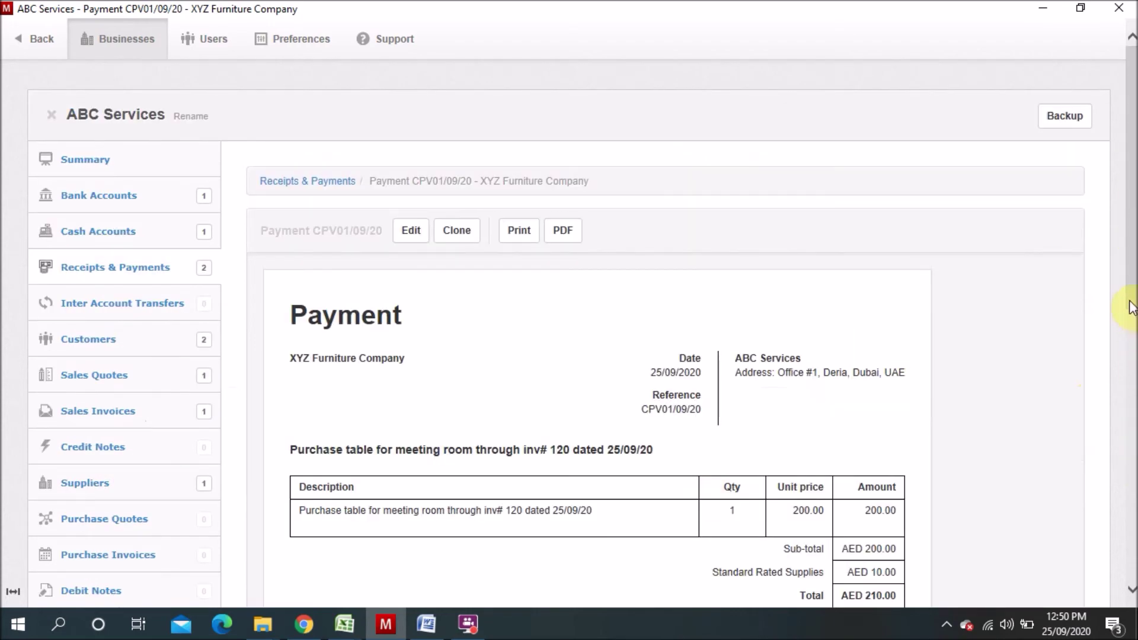
{"action": "left_click_drag", "start_coordinate": [1129, 304], "coordinate": [1132, 428]}
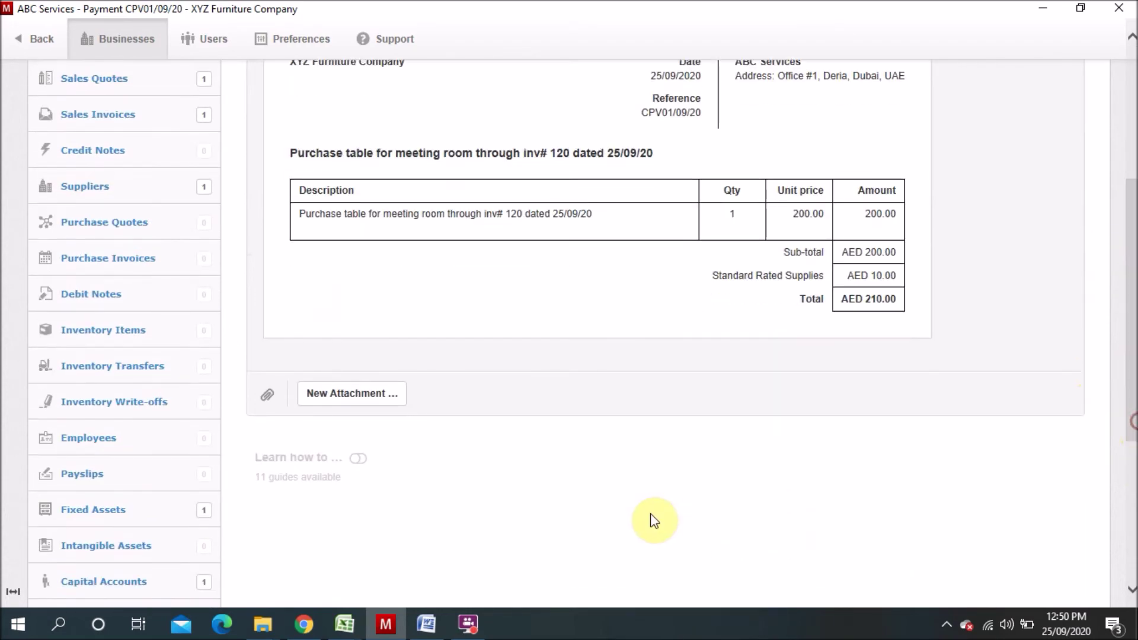
Step: Open the table's purchase cost from the fixed assets list and view the payment behind it
{"action": "left_click", "coordinate": [89, 510]}
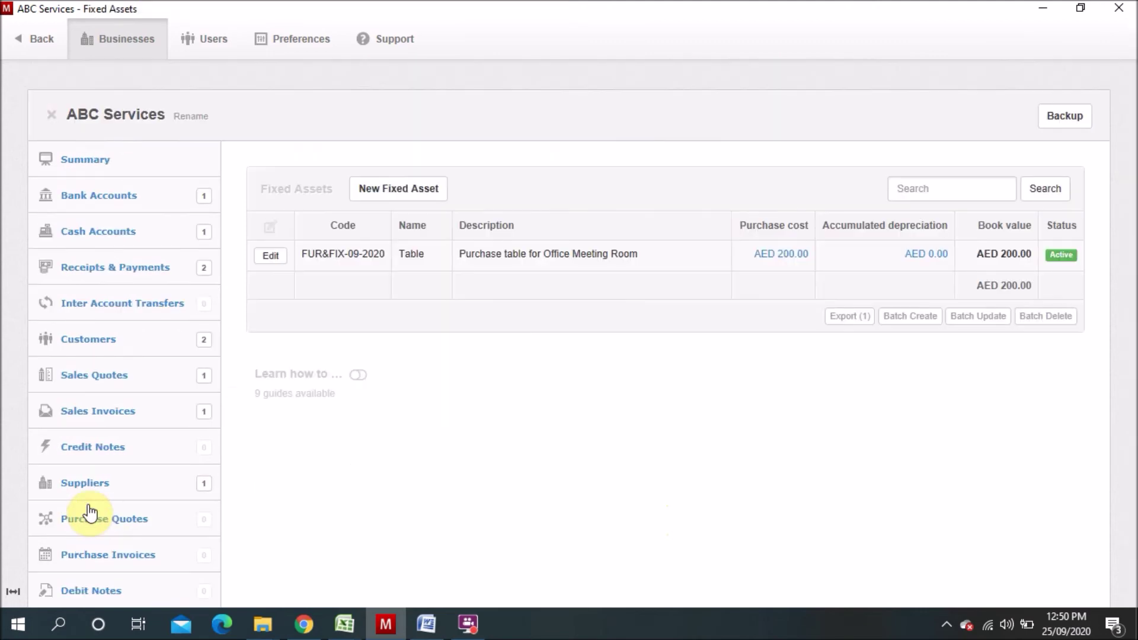
{"action": "left_click", "coordinate": [795, 260]}
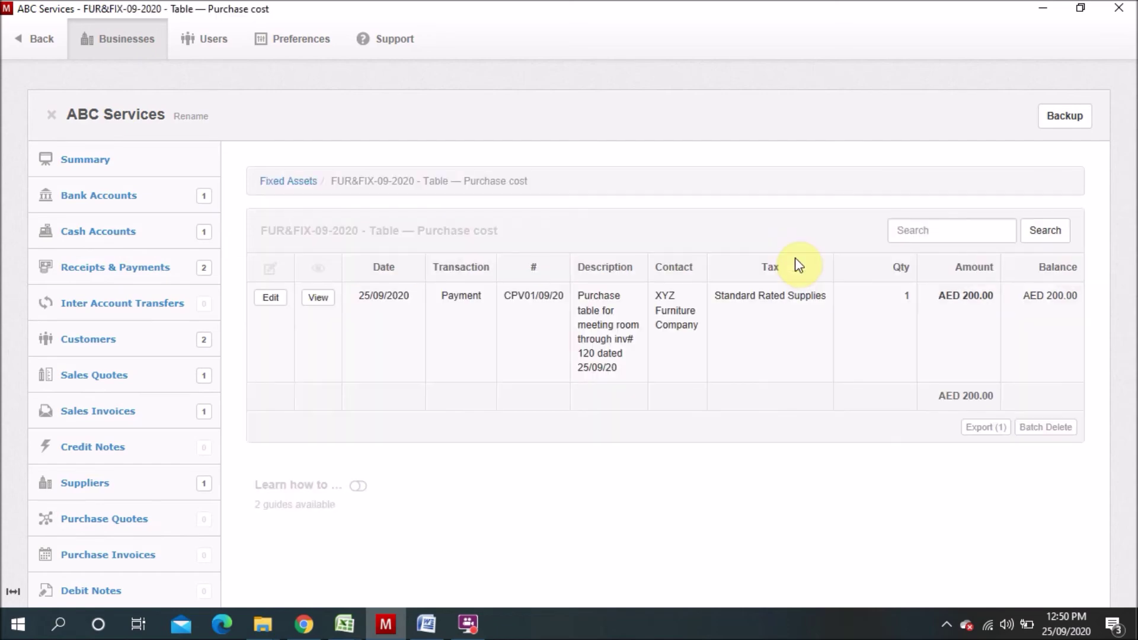
{"action": "left_click", "coordinate": [315, 297]}
{"action": "scroll", "coordinate": [1013, 312], "scroll_direction": "down", "scroll_amount": 4}
{"action": "scroll", "coordinate": [534, 238], "scroll_direction": "up", "scroll_amount": 4}
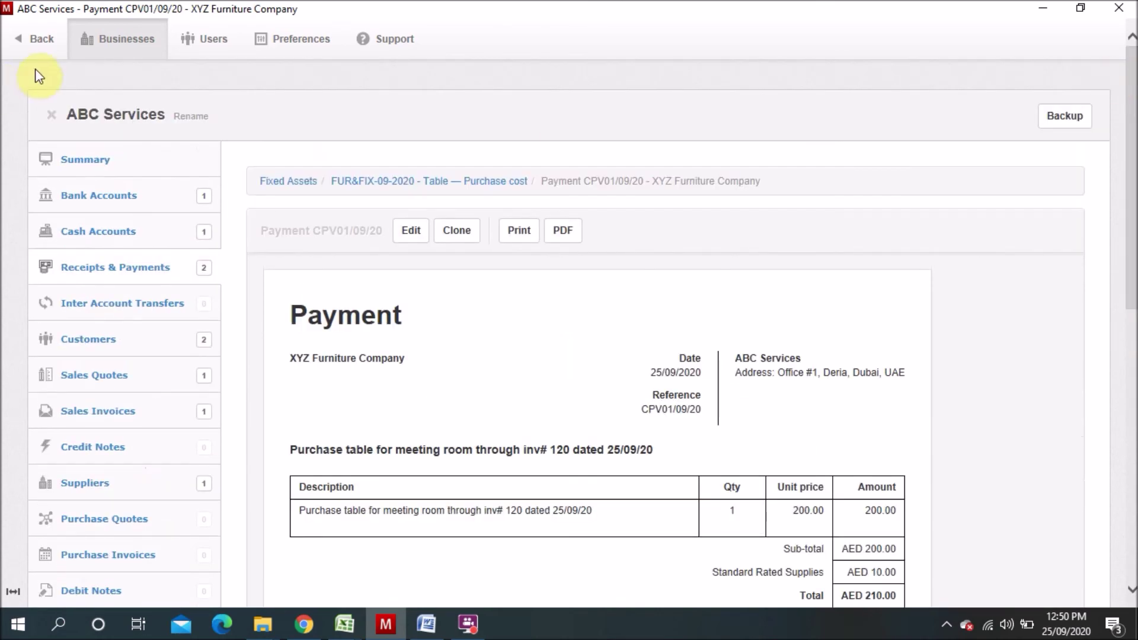
{"action": "left_click", "coordinate": [30, 40]}
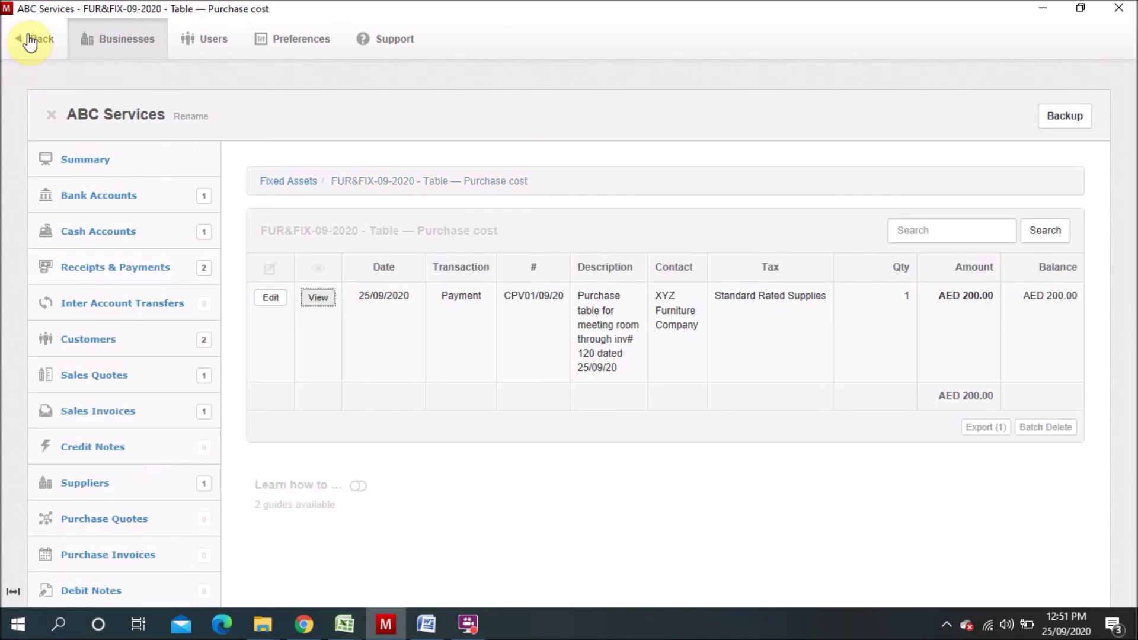
Step: Check the table's payment in its edit form and return to the fixed assets list without changing it
{"action": "left_click", "coordinate": [279, 307]}
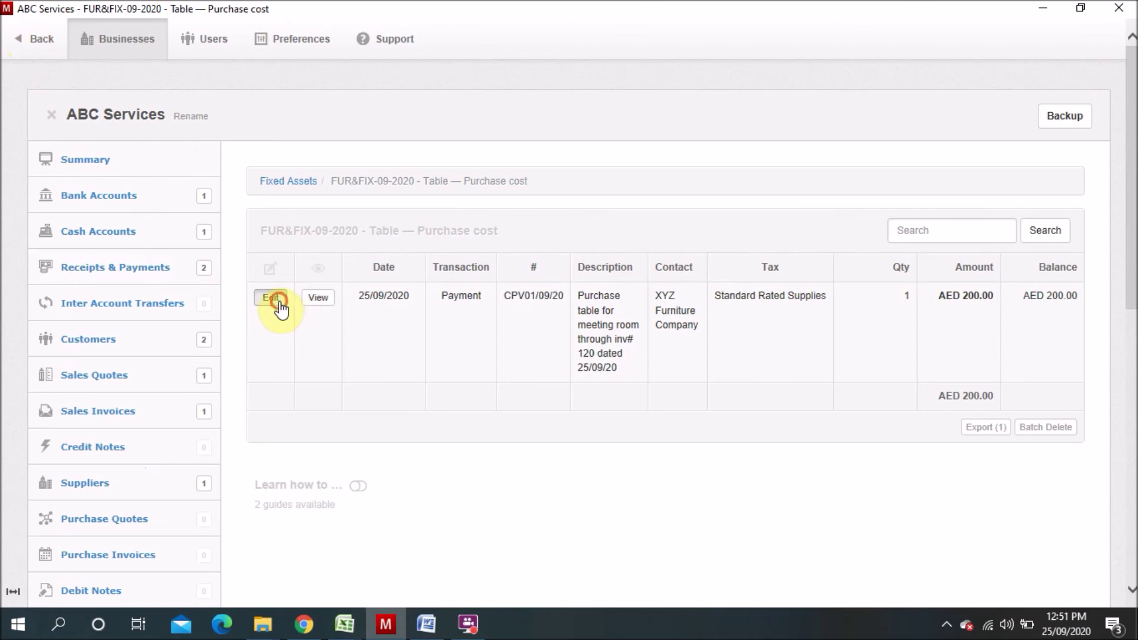
{"action": "left_click_drag", "start_coordinate": [1131, 273], "coordinate": [1131, 329]}
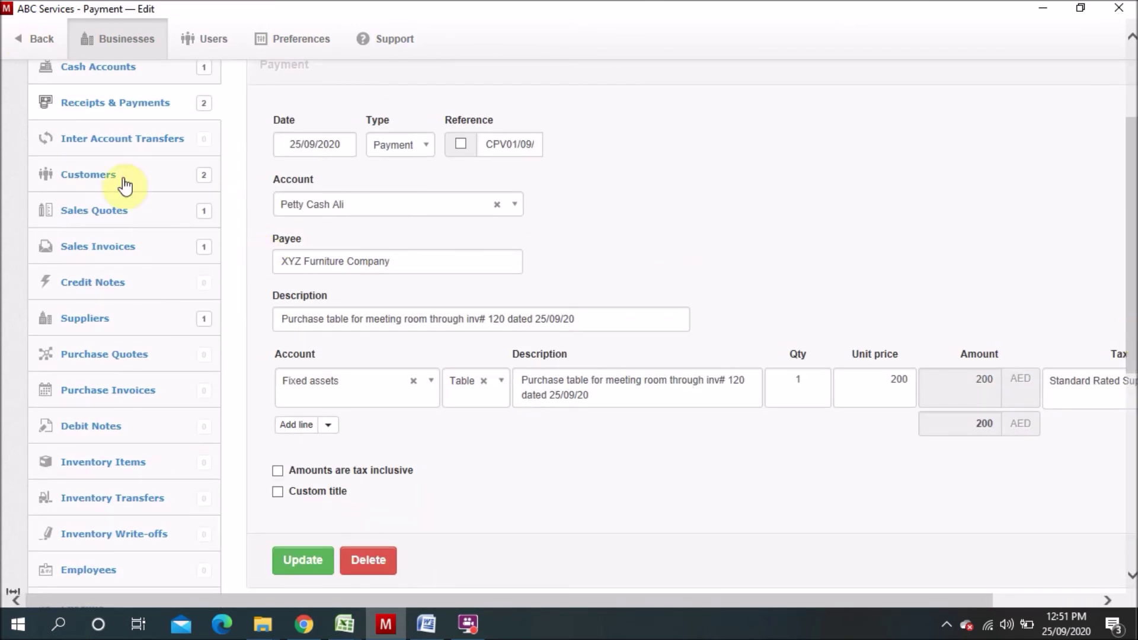
{"action": "left_click", "coordinate": [41, 41]}
{"action": "left_click", "coordinate": [40, 42]}
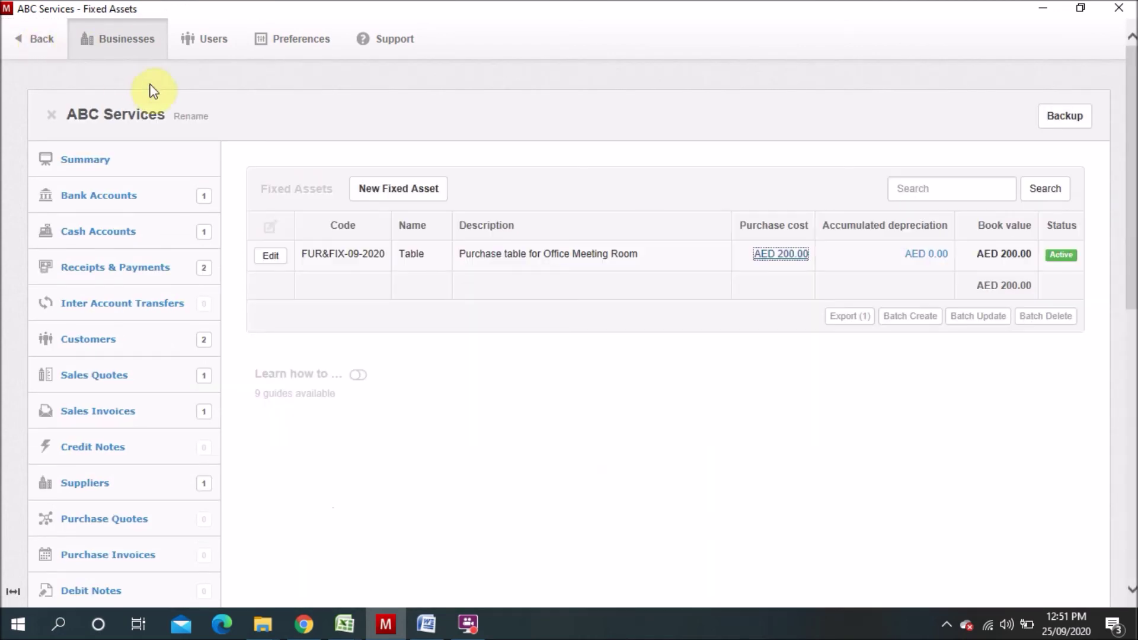
Step: Start a new depreciation entry for the table's accumulated depreciation, dated 25/09/2020, with an amount of 20
{"action": "key", "text": "Tab"}
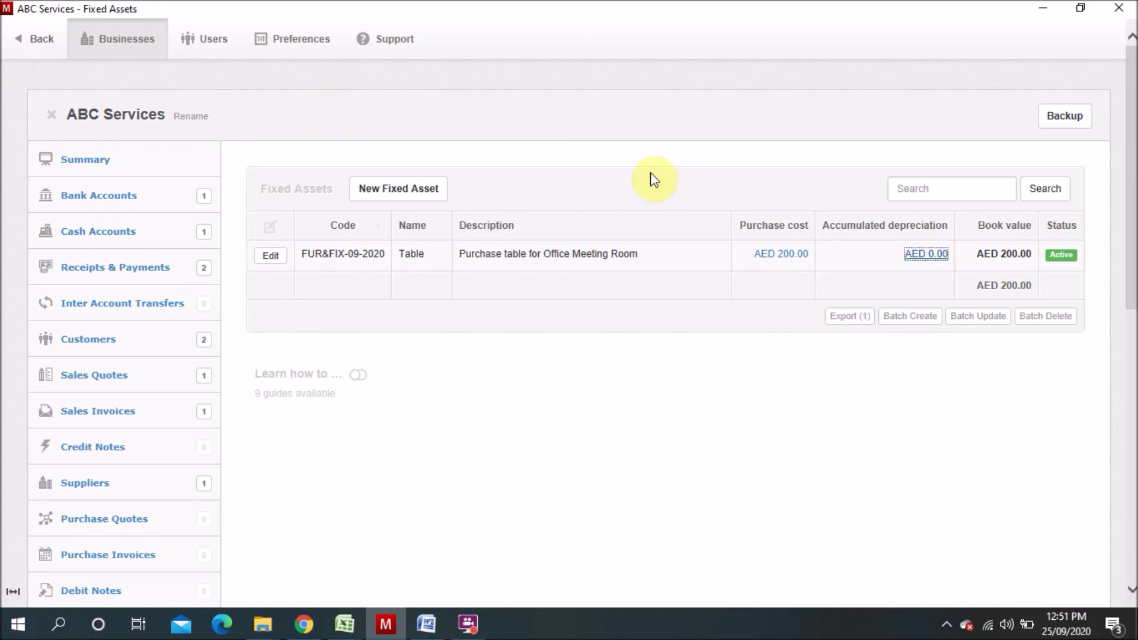
{"action": "left_click", "coordinate": [928, 255]}
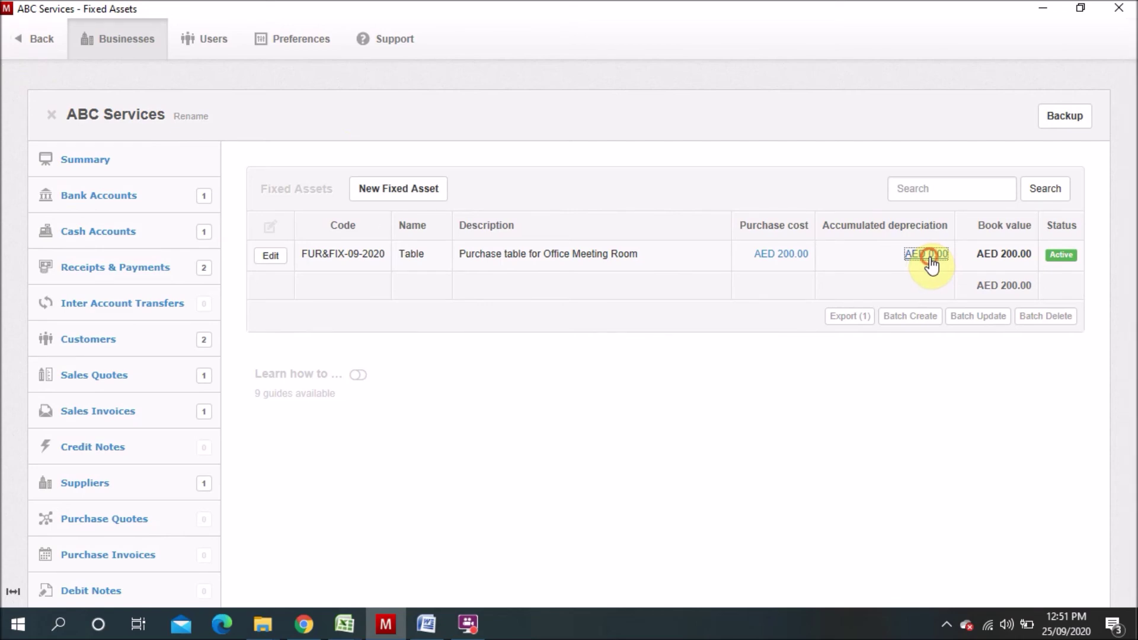
{"action": "left_click", "coordinate": [657, 312]}
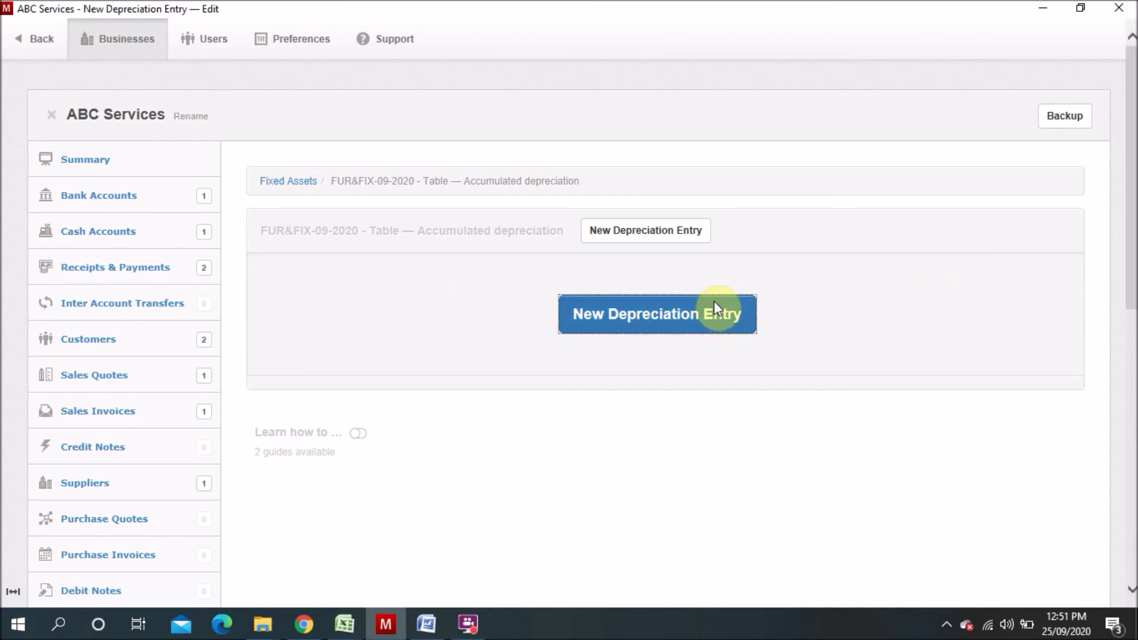
{"action": "left_click", "coordinate": [314, 310]}
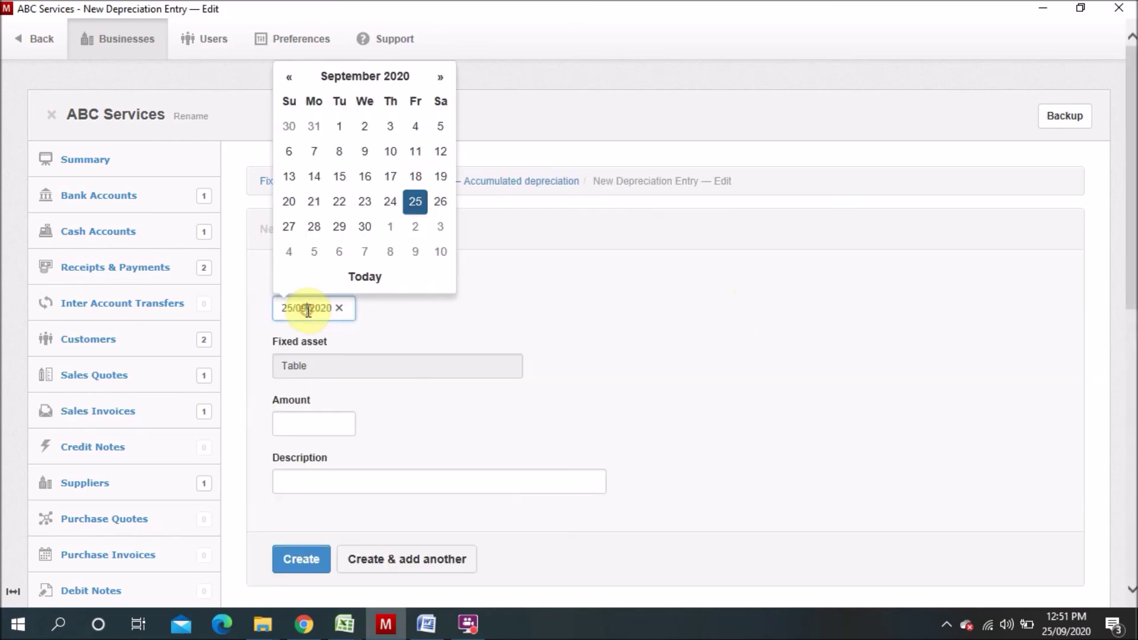
{"action": "left_click", "coordinate": [415, 201]}
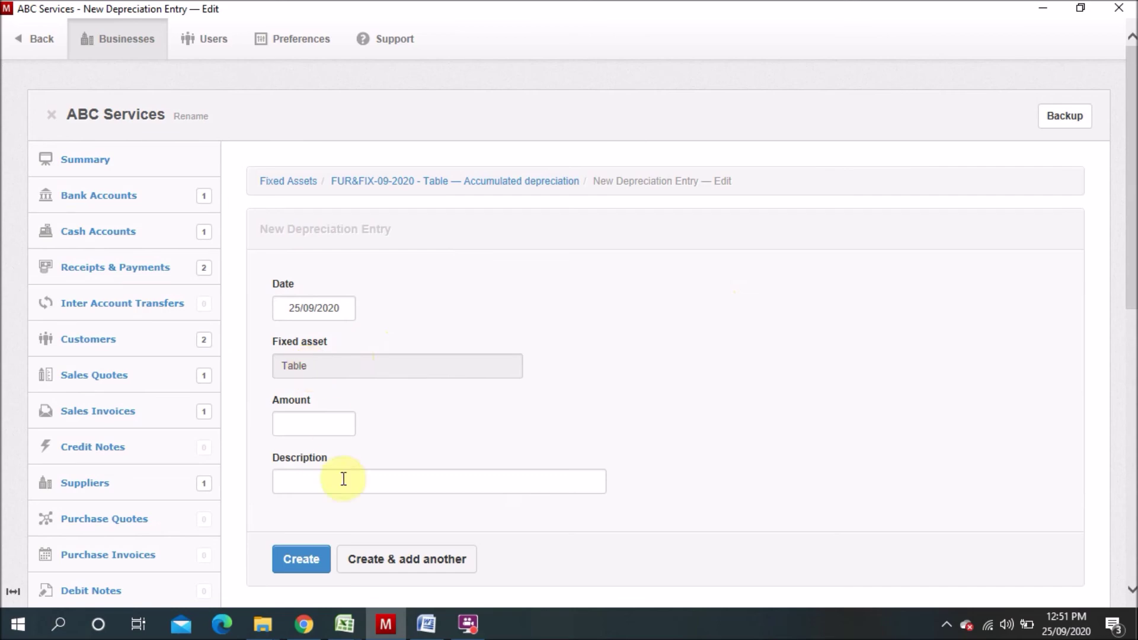
{"action": "left_click", "coordinate": [324, 413]}
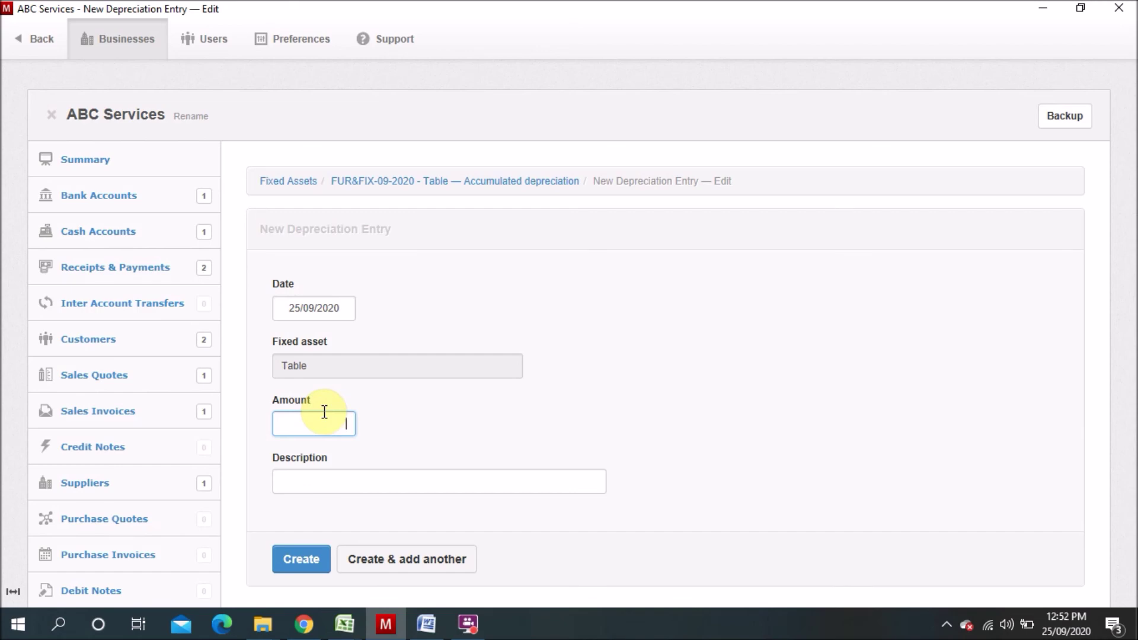
{"action": "type", "text": "20"}
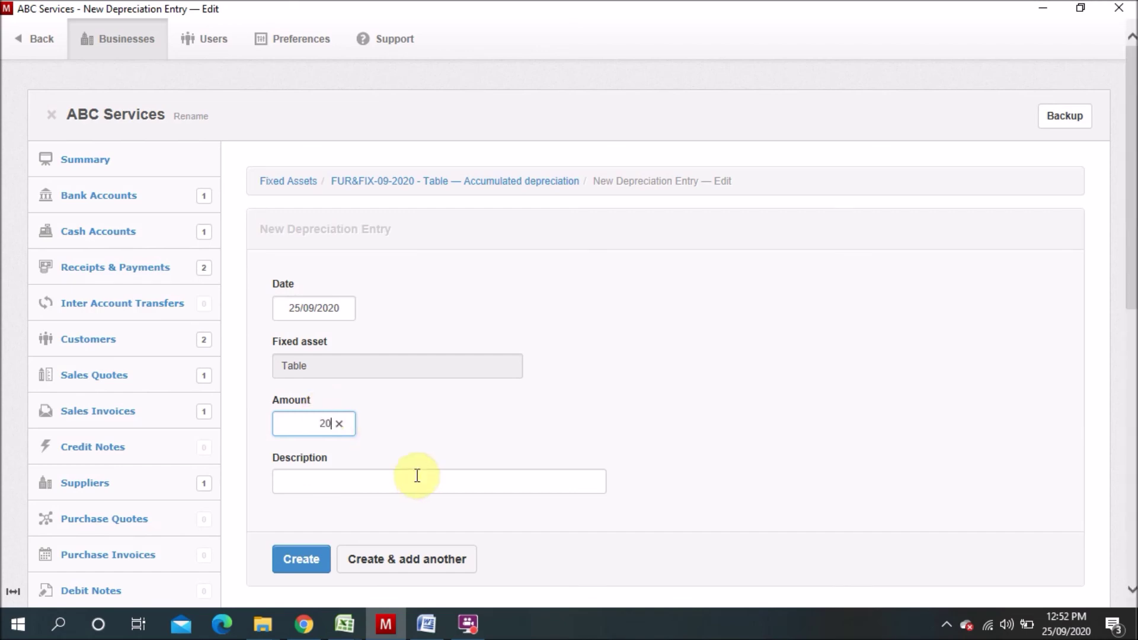
Step: Describe the depreciation entry as "Charge depreciation or the period from one year" and create it
{"action": "left_click", "coordinate": [370, 483]}
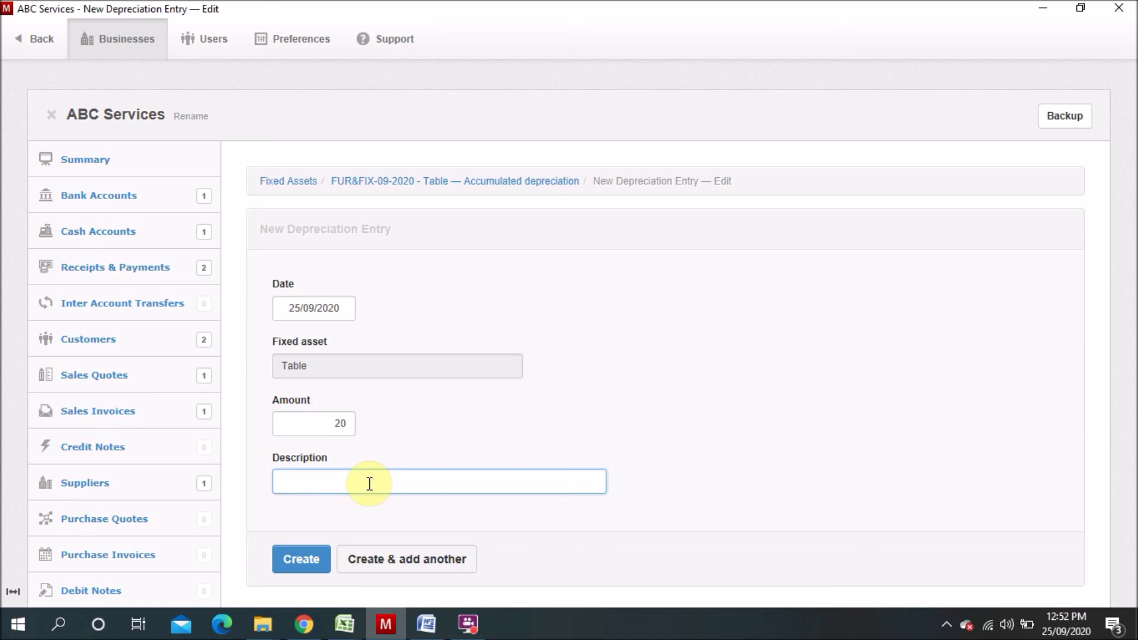
{"action": "type", "text": "Charge depres"}
{"action": "key", "text": "BackSpace"}
{"action": "type", "text": "ciation for the period"}
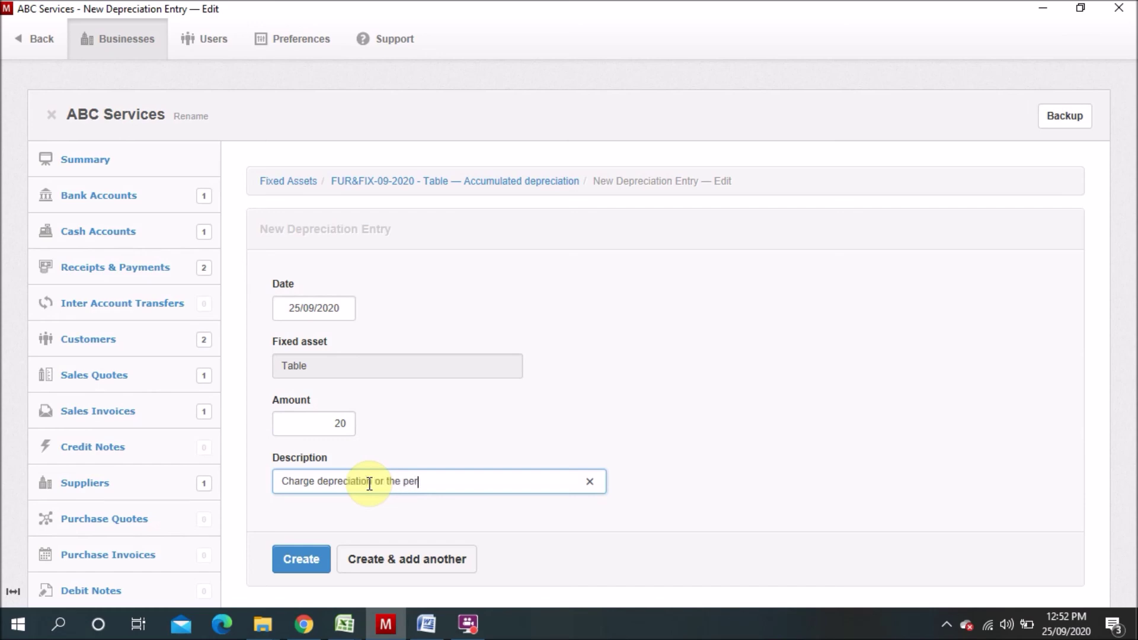
{"action": "type", "text": " from sept"}
{"action": "key", "text": "BackSpace"}
{"action": "key", "text": "BackSpace"}
{"action": "key", "text": "BackSpace"}
{"action": "key", "text": "BackSpace"}
{"action": "key", "text": "BackSpace"}
{"action": "type", "text": "one year"}
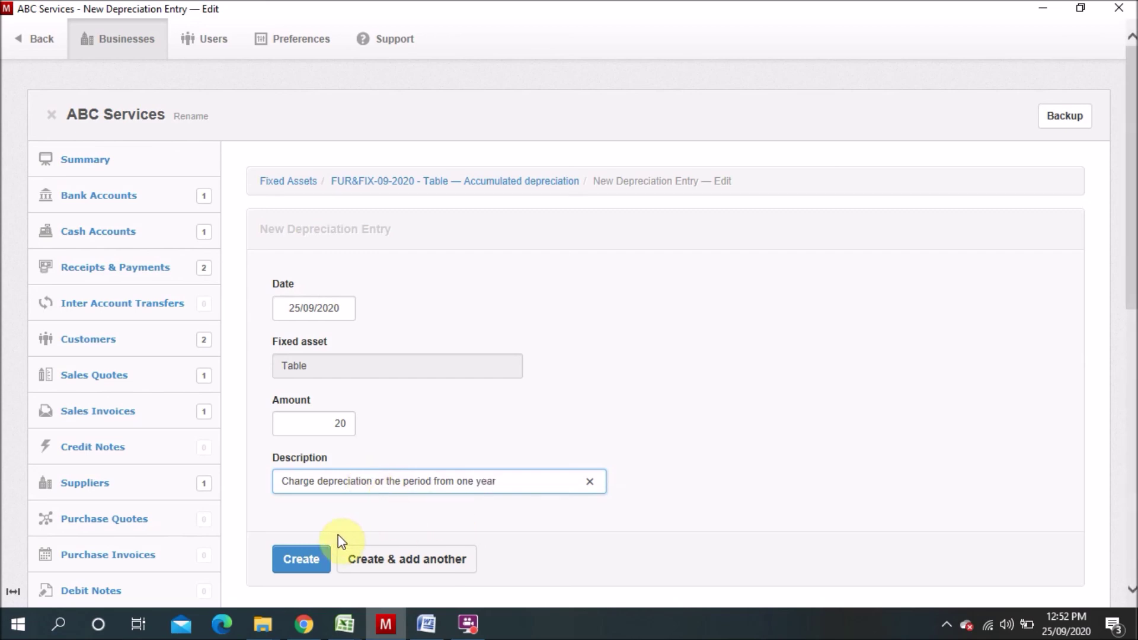
{"action": "left_click", "coordinate": [309, 561]}
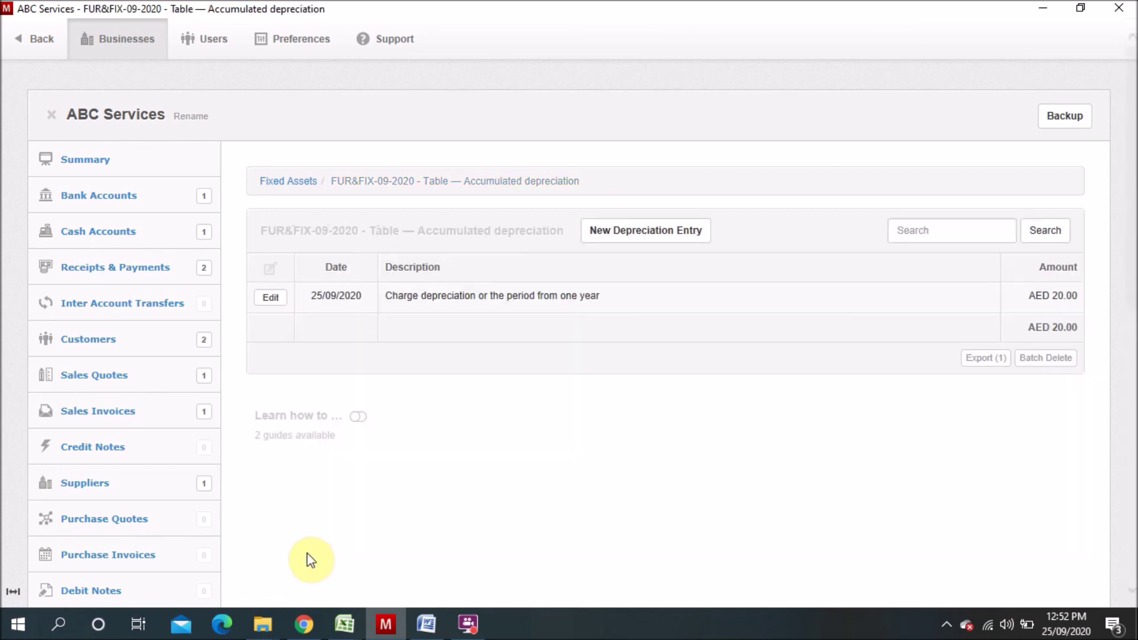
Step: Examine the business summary for the fixed asset, accumulated depreciation and depreciation expense balances
{"action": "left_click", "coordinate": [74, 172]}
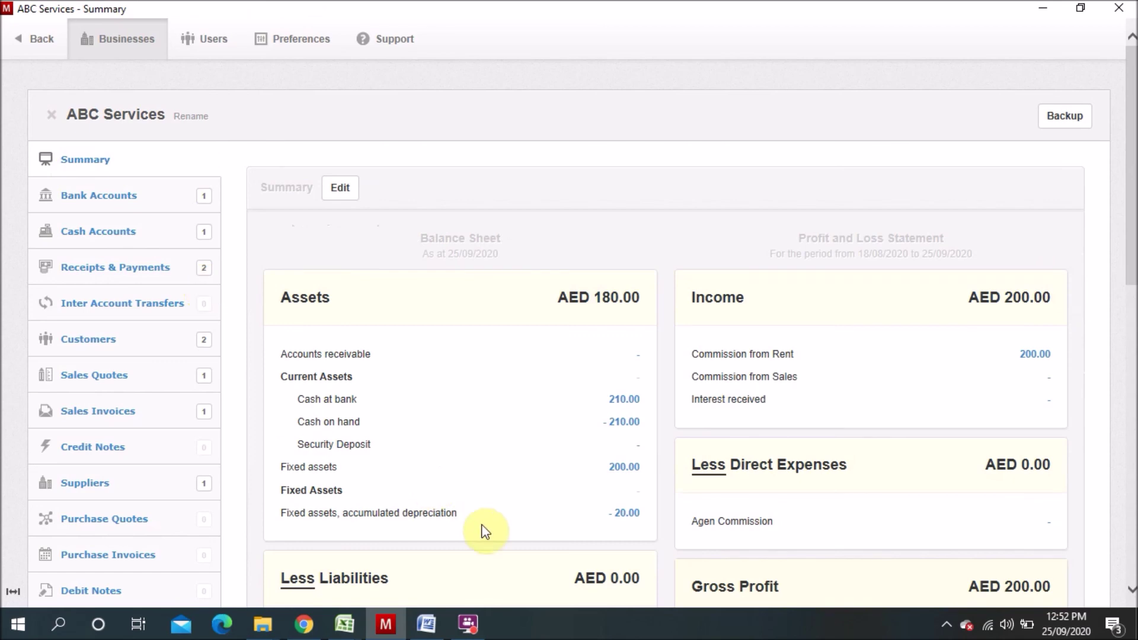
{"action": "left_click_drag", "start_coordinate": [1131, 277], "coordinate": [1132, 474]}
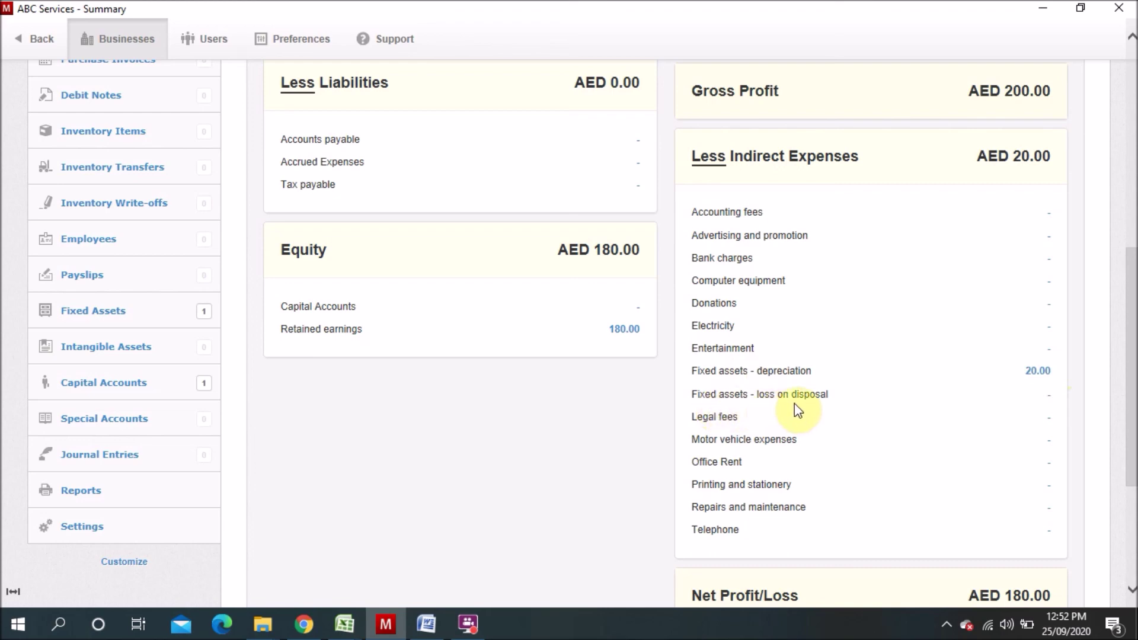
{"action": "left_click_drag", "start_coordinate": [1131, 374], "coordinate": [1135, 245]}
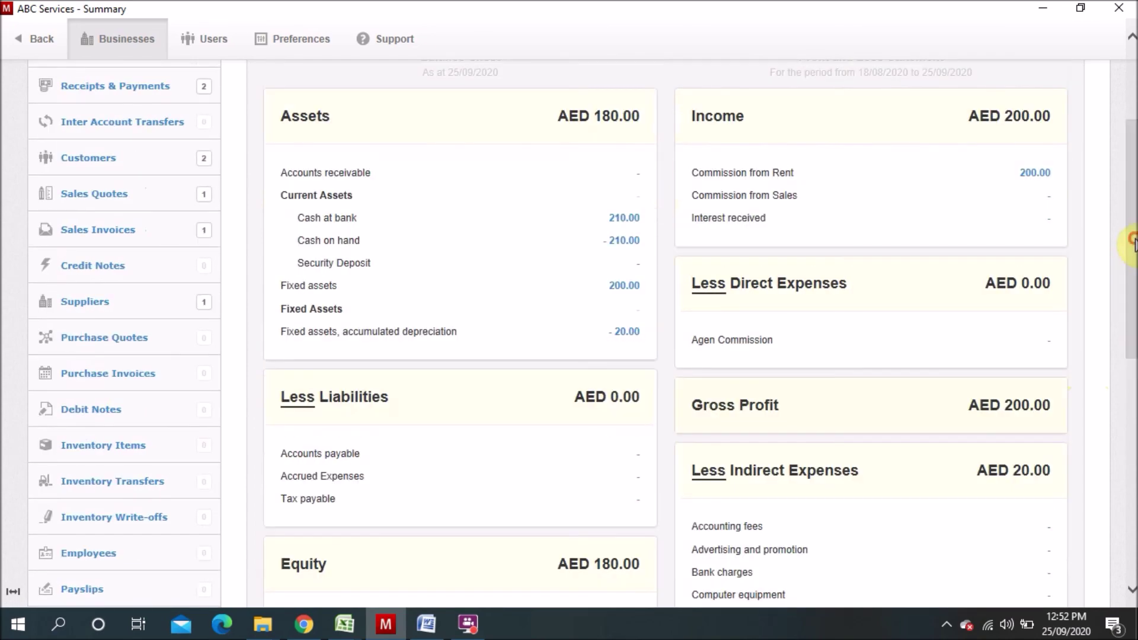